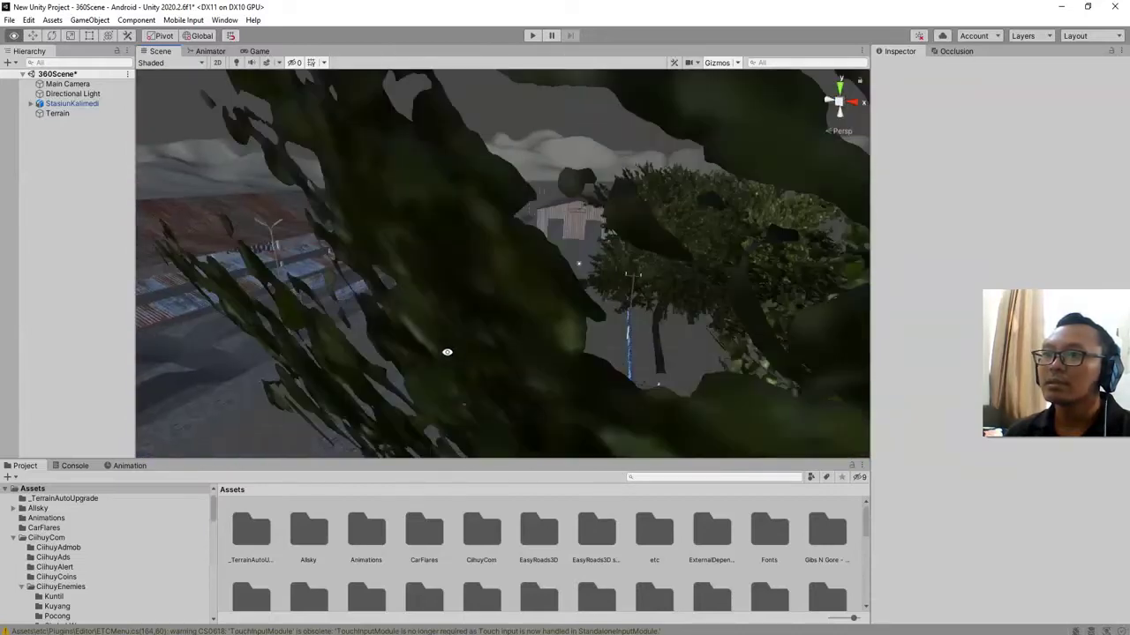
- Frame the Main Camera and orbit toward the shed and fence, keeping the USB microphone input
{"action": "double_click", "coordinate": [66, 85]}
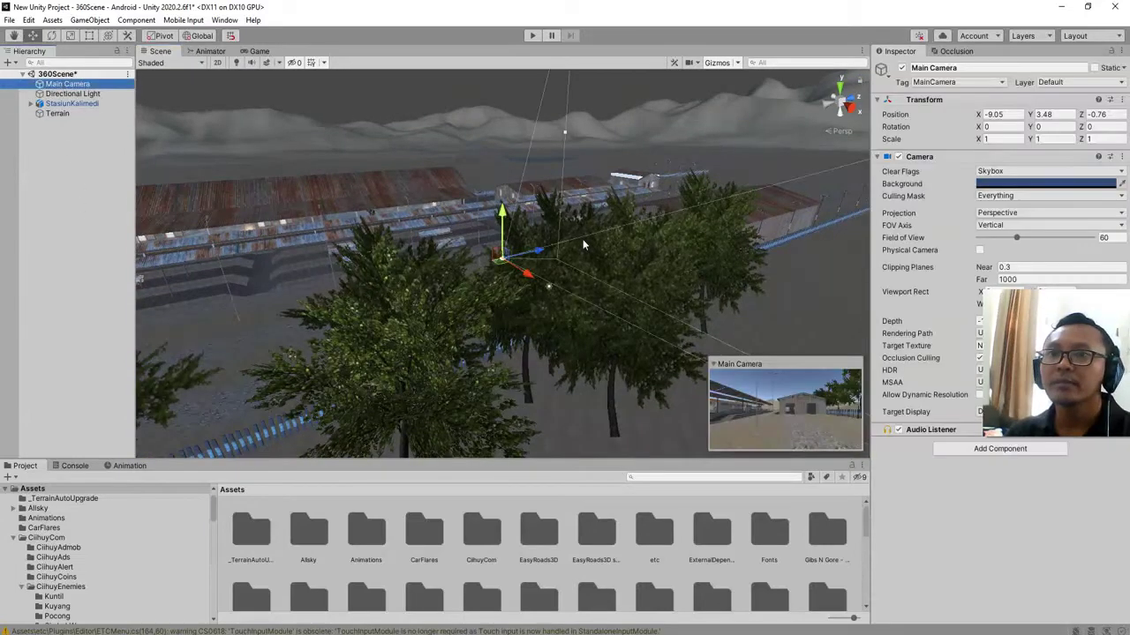
{"action": "mouse_move", "coordinate": [431, 297]}
{"action": "left_mouse_down", "text": "alt"}
{"action": "mouse_move", "coordinate": [520, 336]}
{"action": "mouse_move", "coordinate": [543, 286]}
{"action": "mouse_move", "coordinate": [484, 300]}
{"action": "left_mouse_up", "text": "alt"}
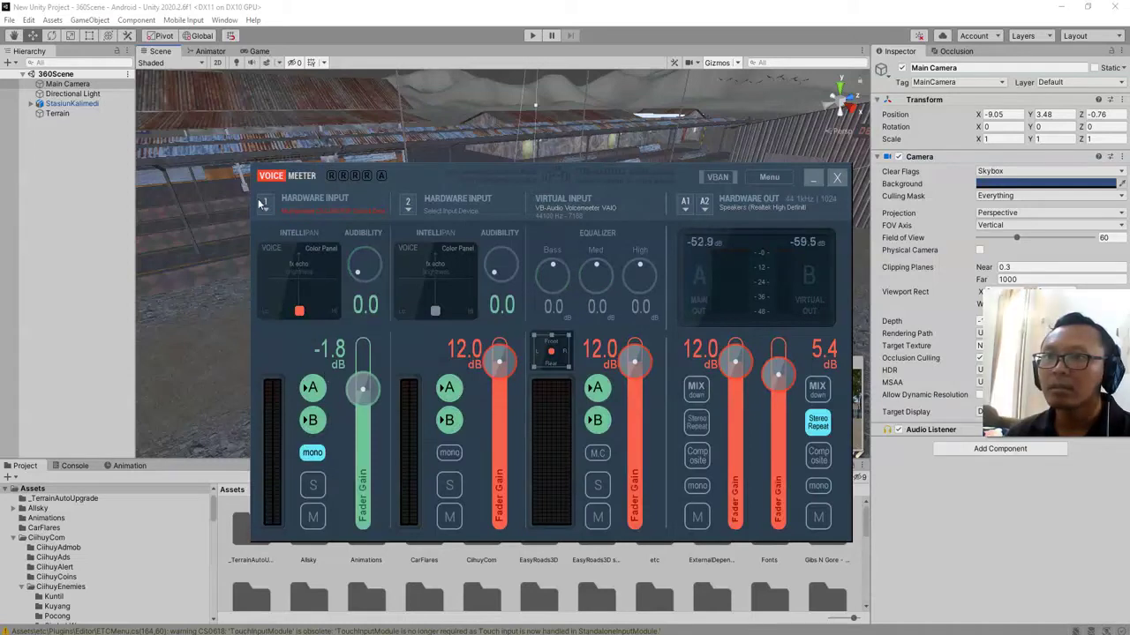
{"action": "left_click", "coordinate": [280, 211]}
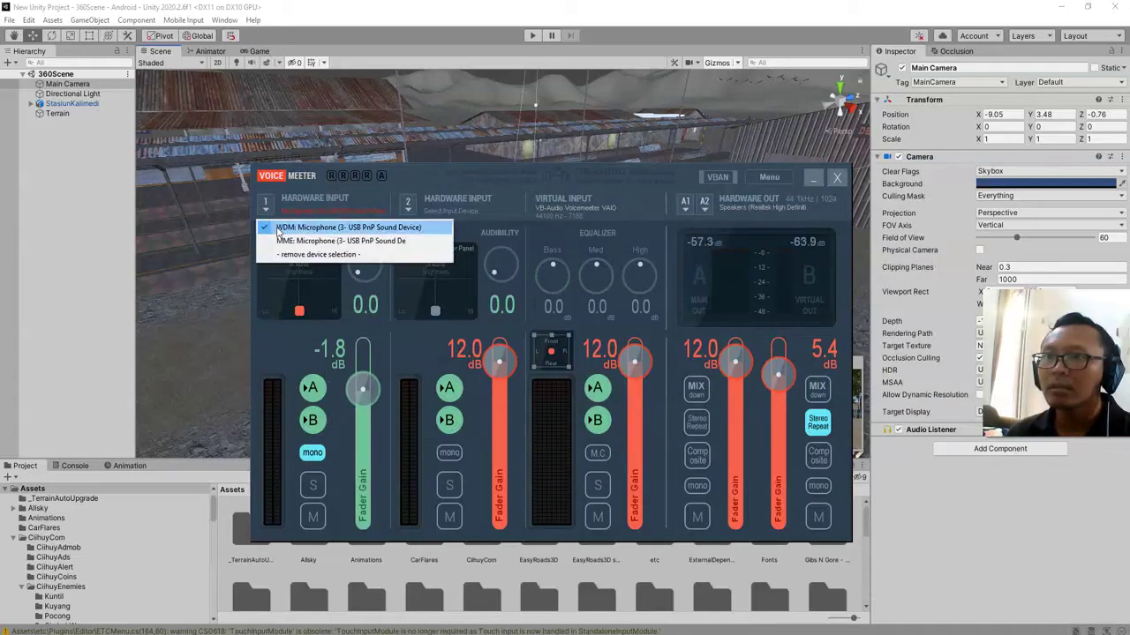
{"action": "left_click", "coordinate": [372, 16]}
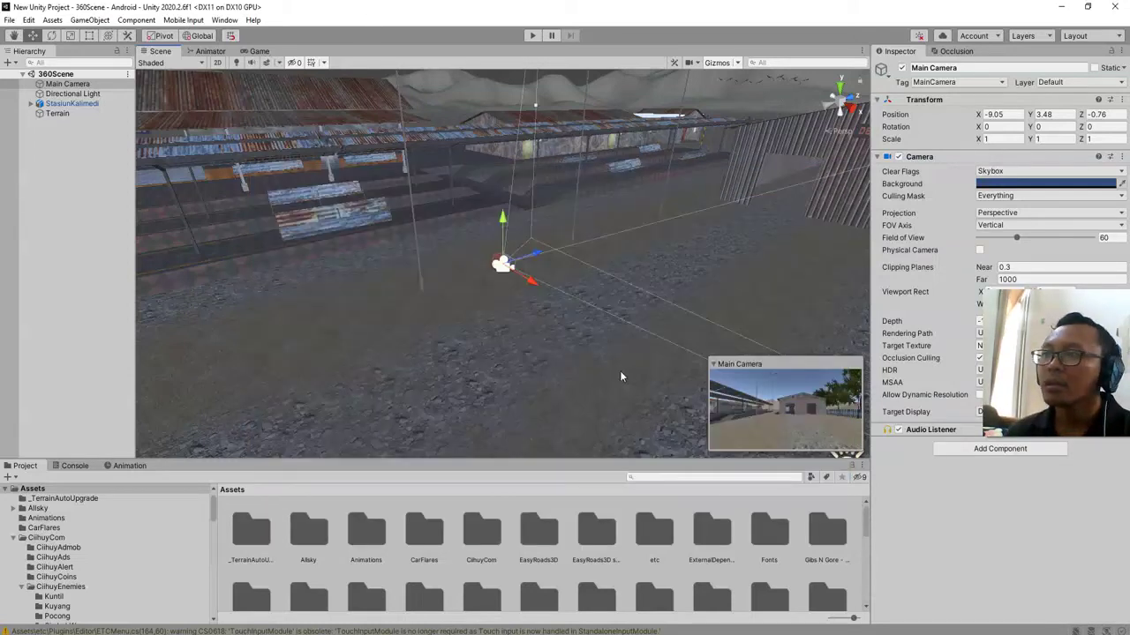
{"action": "mouse_move", "coordinate": [517, 385]}
{"action": "left_mouse_down", "text": "alt"}
{"action": "mouse_move", "coordinate": [595, 318]}
{"action": "mouse_move", "coordinate": [645, 532]}
{"action": "left_mouse_up", "text": "alt"}
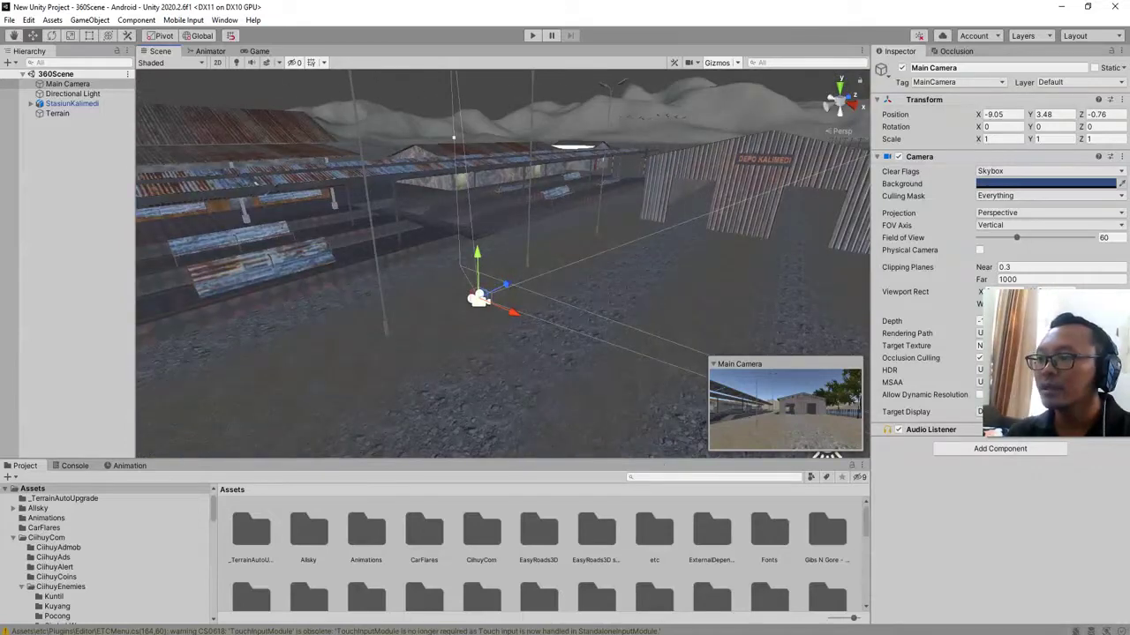
{"action": "key", "text": "alt+Tab"}
- Review the Unity360ScreenshotCapture repo from its top address down to the Installation section
{"action": "scroll", "coordinate": [199, 334], "scroll_direction": "up", "scroll_amount": 1}
{"action": "scroll", "coordinate": [190, 353], "scroll_direction": "up", "scroll_amount": 5}
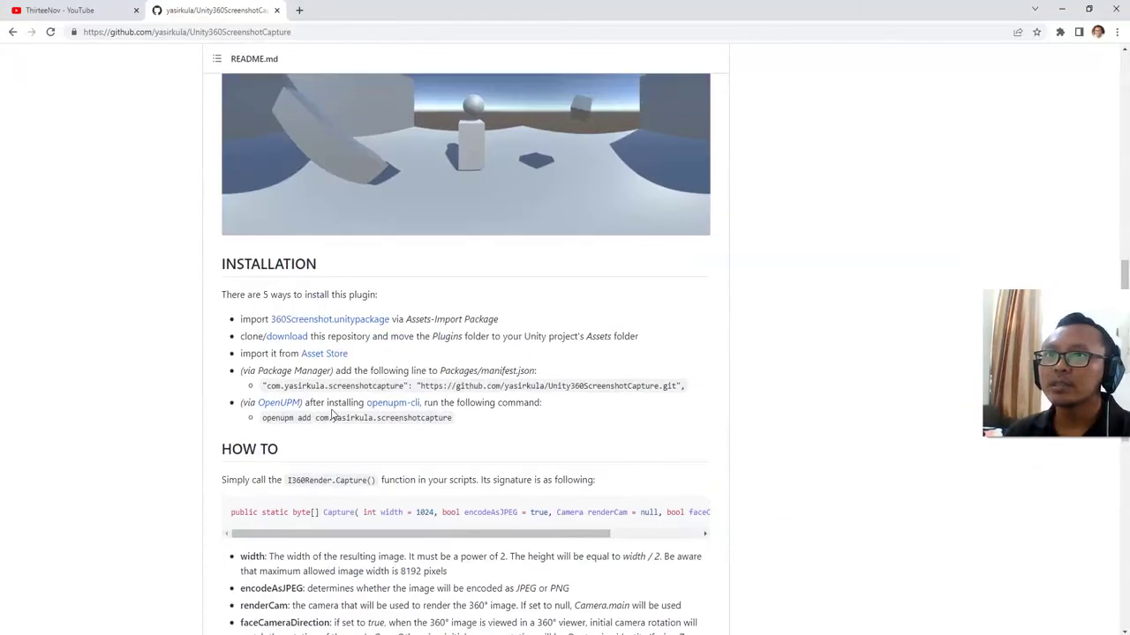
{"action": "scroll", "coordinate": [181, 373], "scroll_direction": "up", "scroll_amount": 4}
{"action": "scroll", "coordinate": [194, 264], "scroll_direction": "up", "scroll_amount": 4}
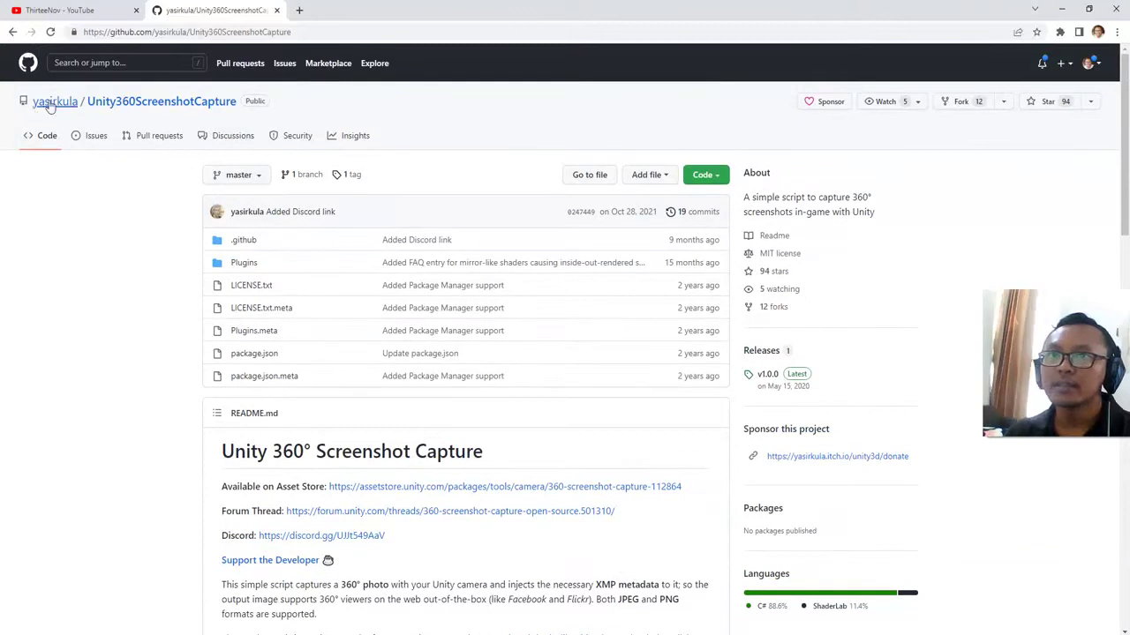
{"action": "left_click", "coordinate": [137, 34]}
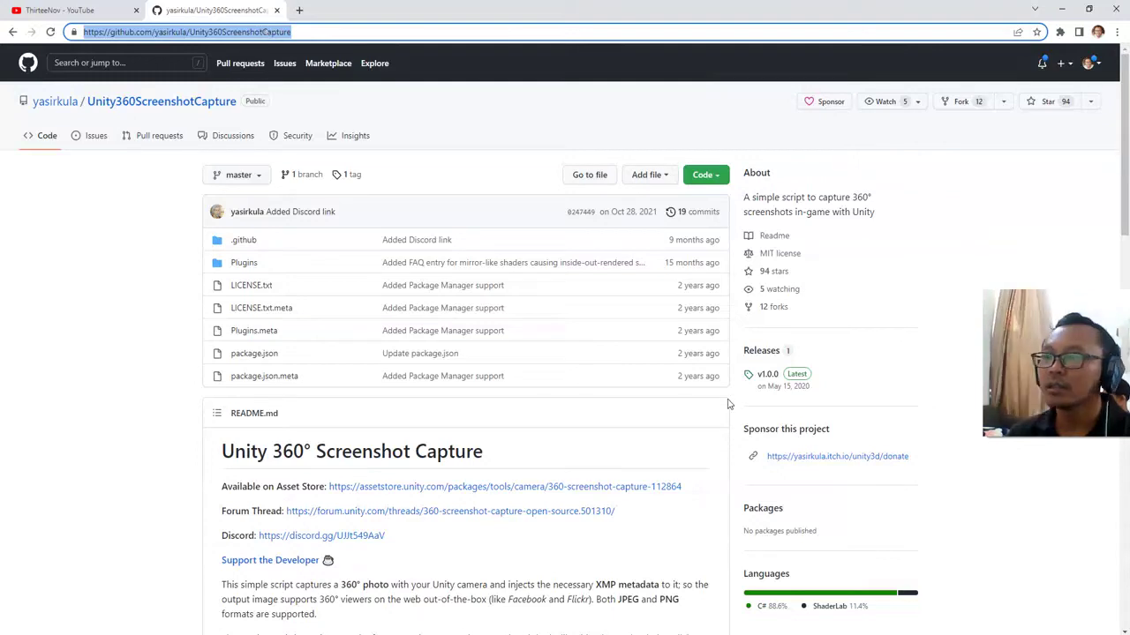
{"action": "left_click", "coordinate": [152, 335]}
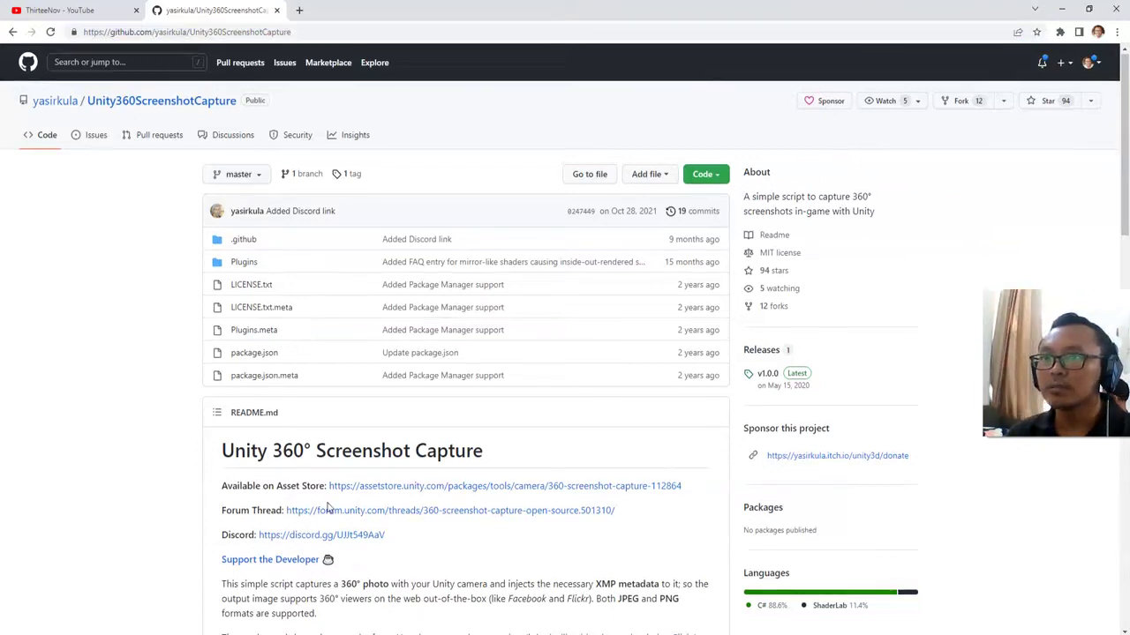
{"action": "scroll", "coordinate": [326, 510], "scroll_direction": "down", "scroll_amount": 10}
{"action": "scroll", "coordinate": [331, 507], "scroll_direction": "down", "scroll_amount": 1}
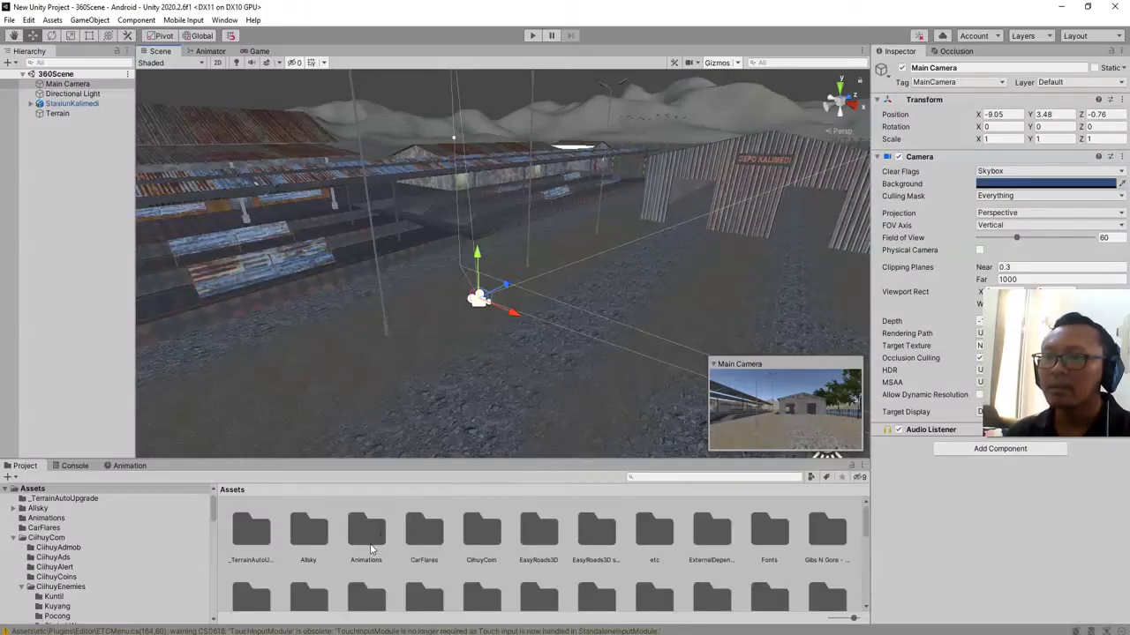
- Open Assets/Plugins to confirm the Simple360Render folder, then return to Assets
{"action": "scroll", "coordinate": [465, 575], "scroll_direction": "down", "scroll_amount": 2}
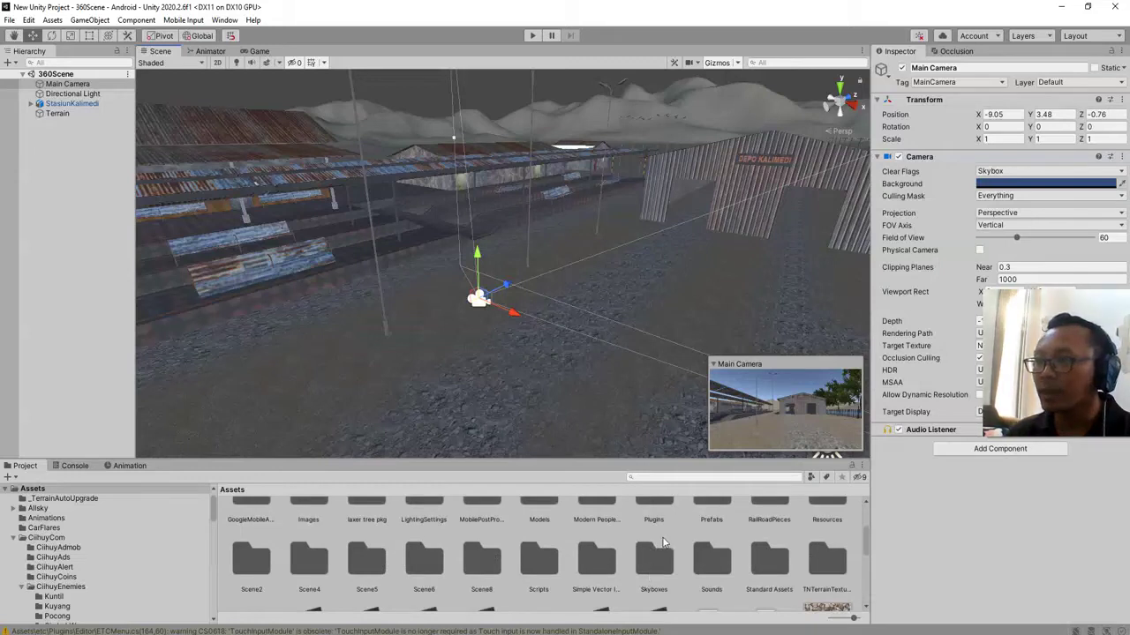
{"action": "left_click", "coordinate": [658, 528]}
{"action": "double_click", "coordinate": [658, 529]}
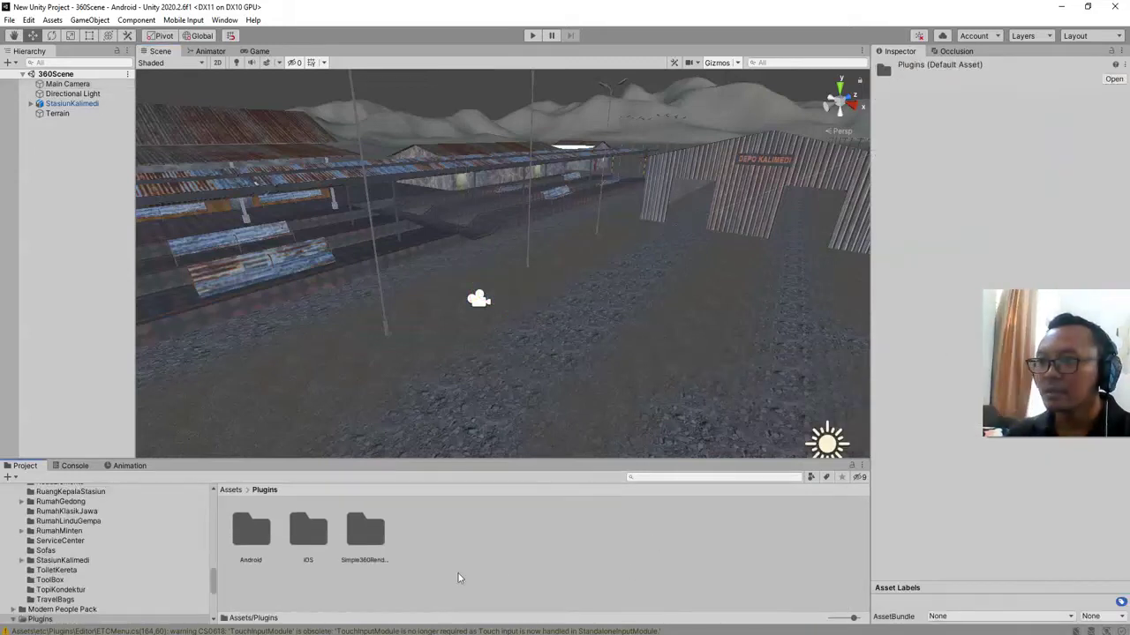
{"action": "left_click", "coordinate": [365, 545]}
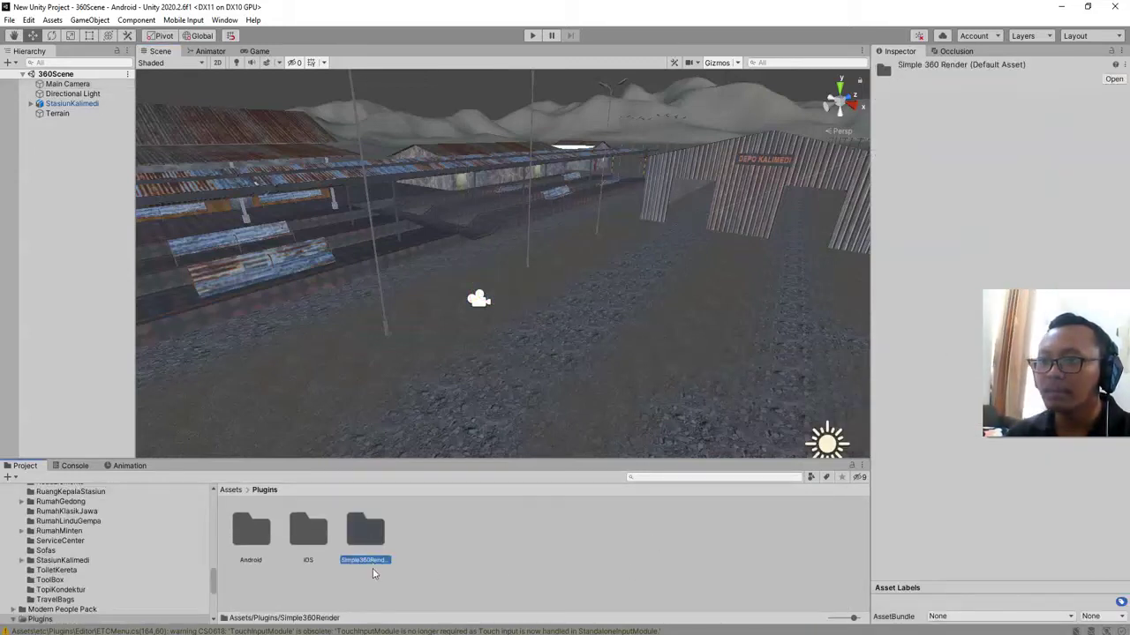
{"action": "left_click", "coordinate": [230, 490]}
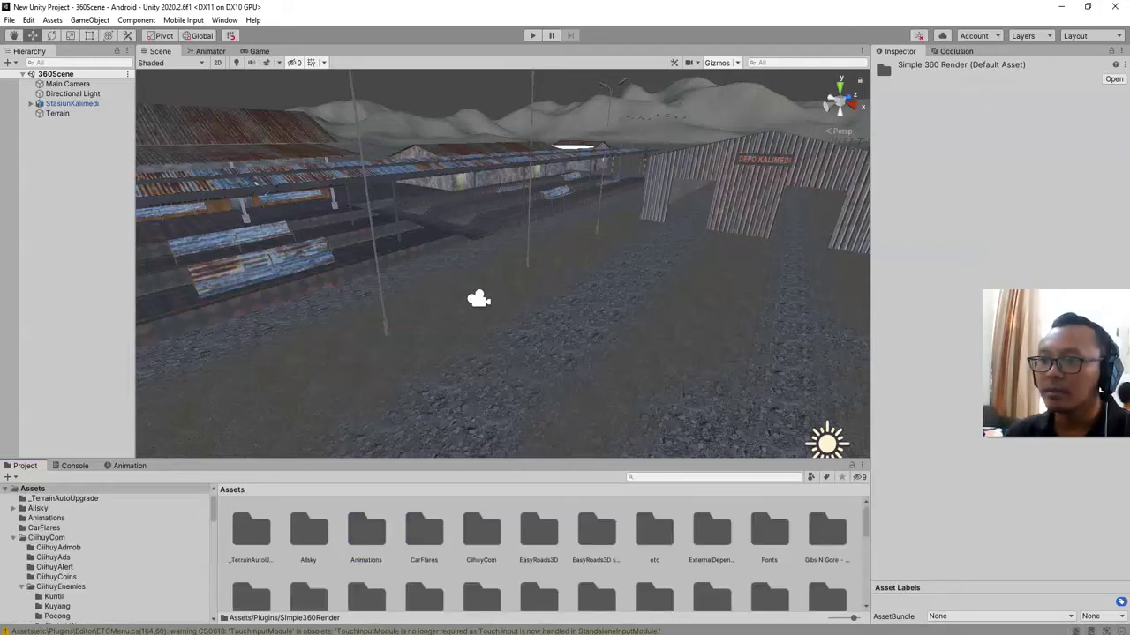
- Copy the README's complete RenderTest example code block
{"action": "scroll", "coordinate": [371, 175], "scroll_direction": "down", "scroll_amount": 4}
{"action": "scroll", "coordinate": [371, 174], "scroll_direction": "down", "scroll_amount": 2}
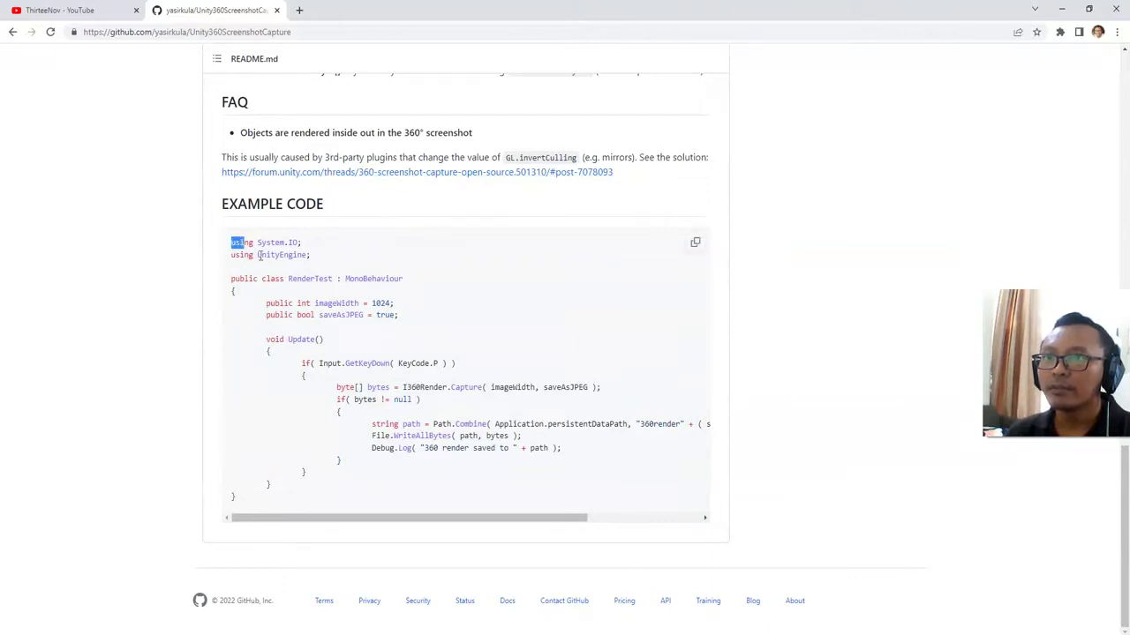
{"action": "left_click_drag", "start_coordinate": [260, 255], "coordinate": [574, 499]}
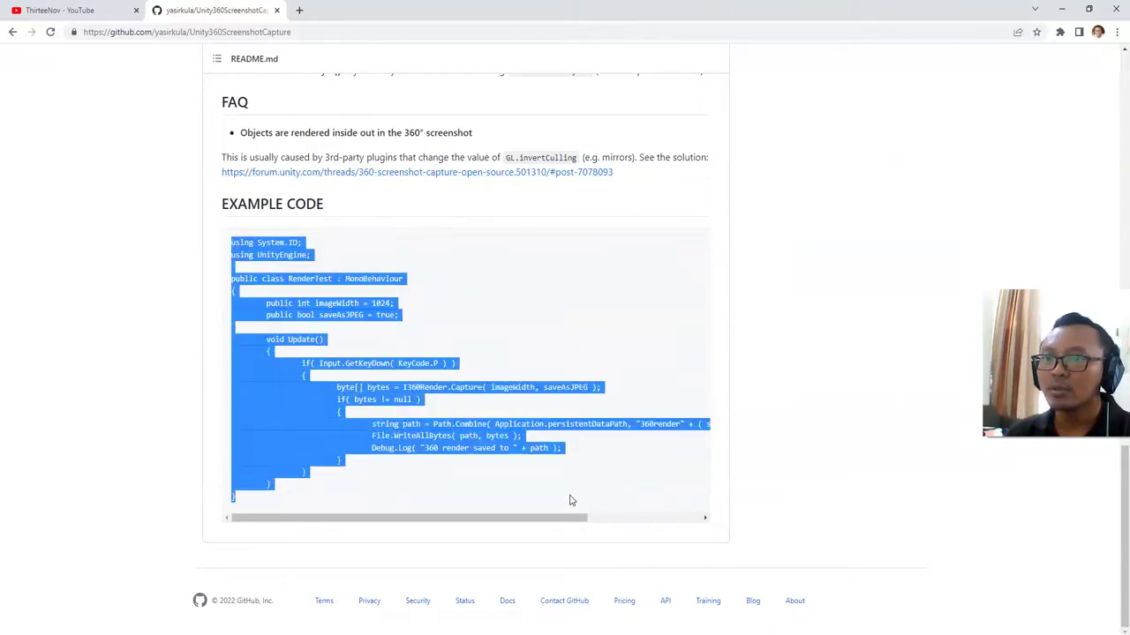
{"action": "left_click", "coordinate": [351, 415]}
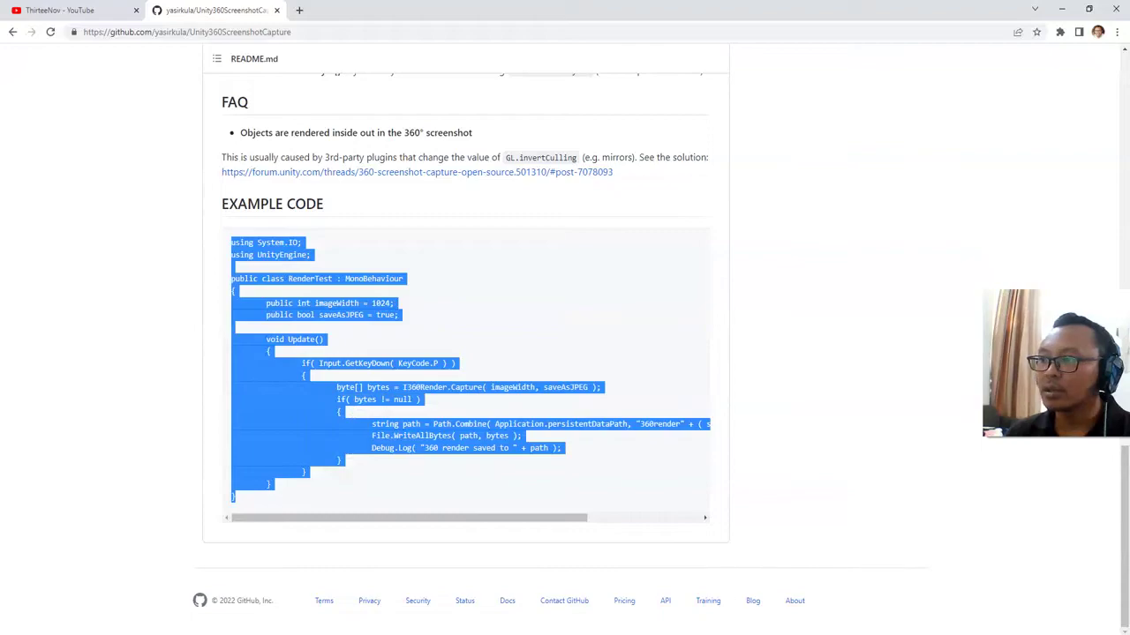
{"action": "key", "text": "alt+Tab"}
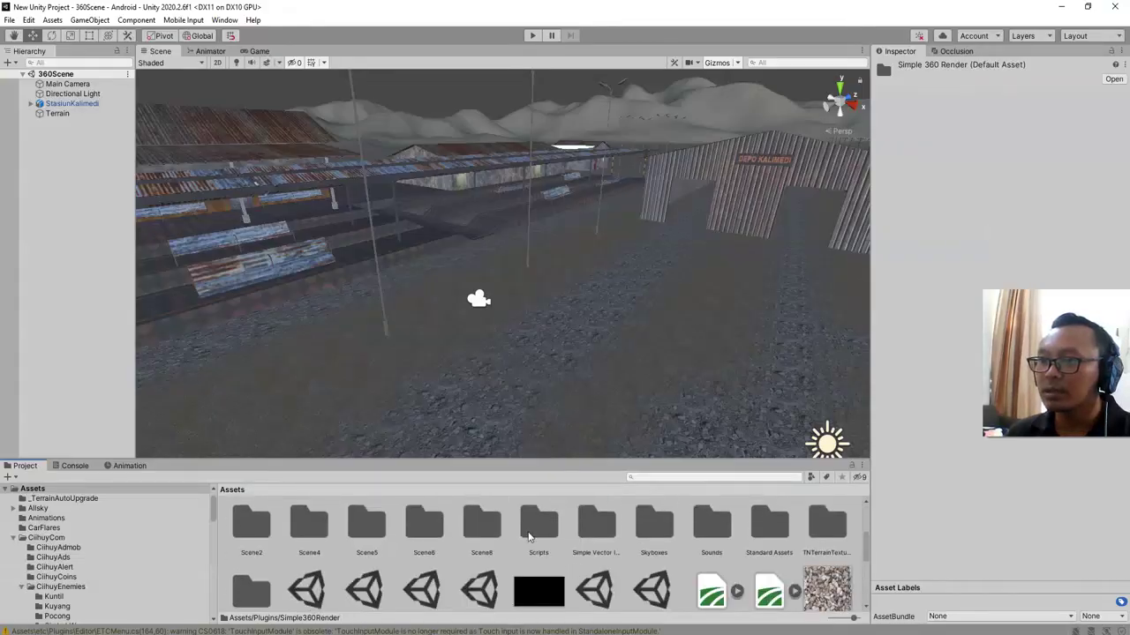
- Open the Assets/Scripts folder and pick out the class name RenderTest from the example code
{"action": "left_click", "coordinate": [534, 533]}
{"action": "double_click", "coordinate": [536, 540]}
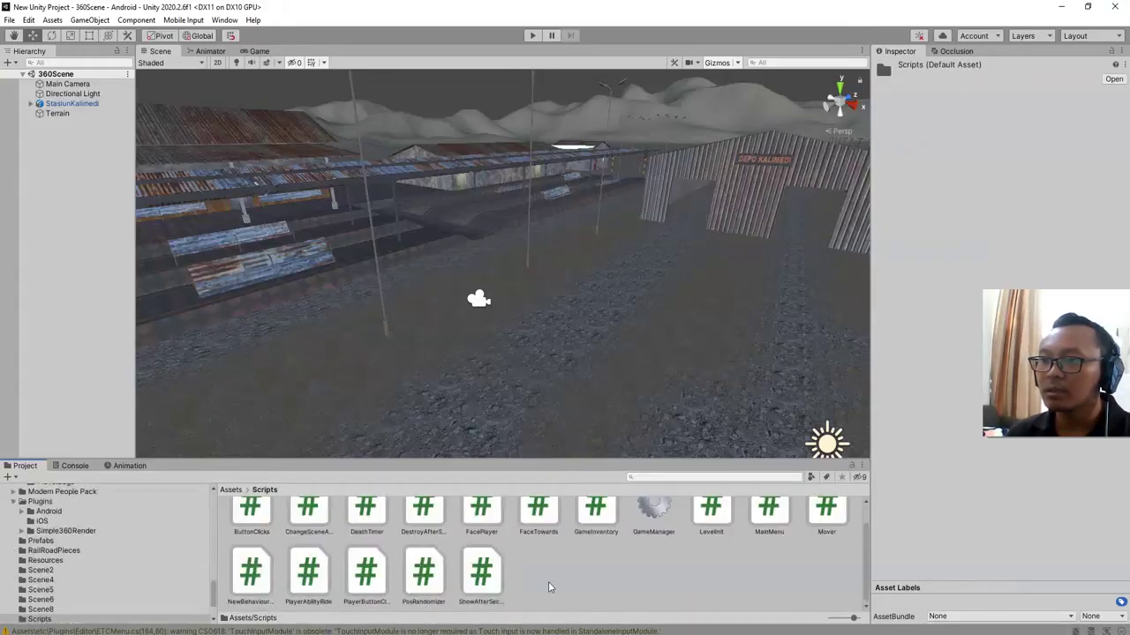
{"action": "right_click", "coordinate": [549, 576]}
{"action": "key", "text": "Escape"}
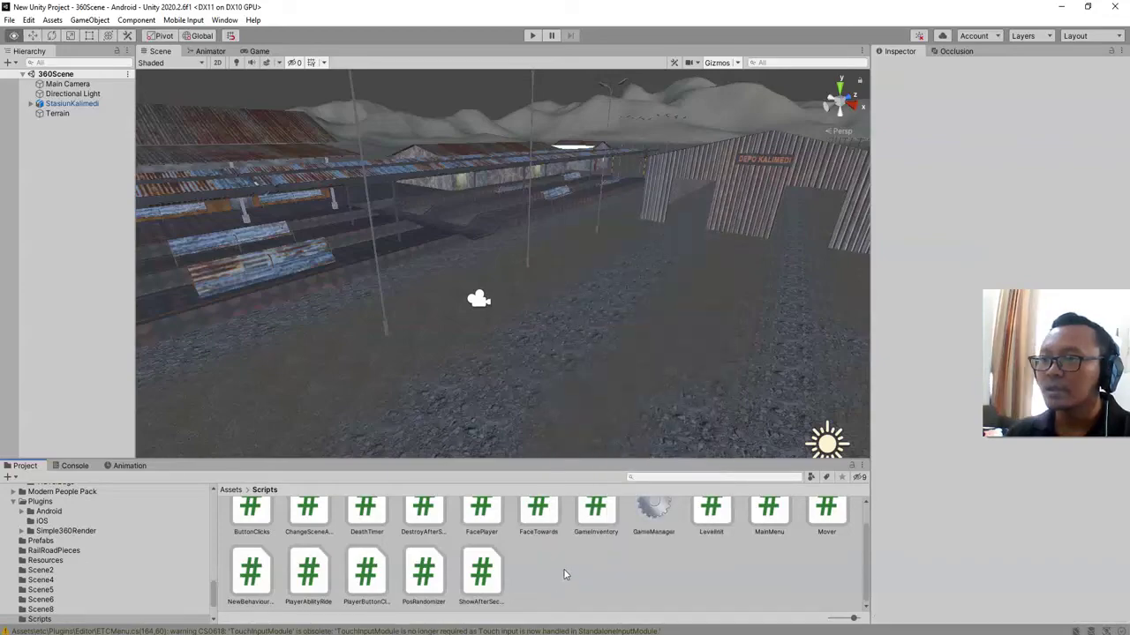
{"action": "key", "text": "alt+Tab"}
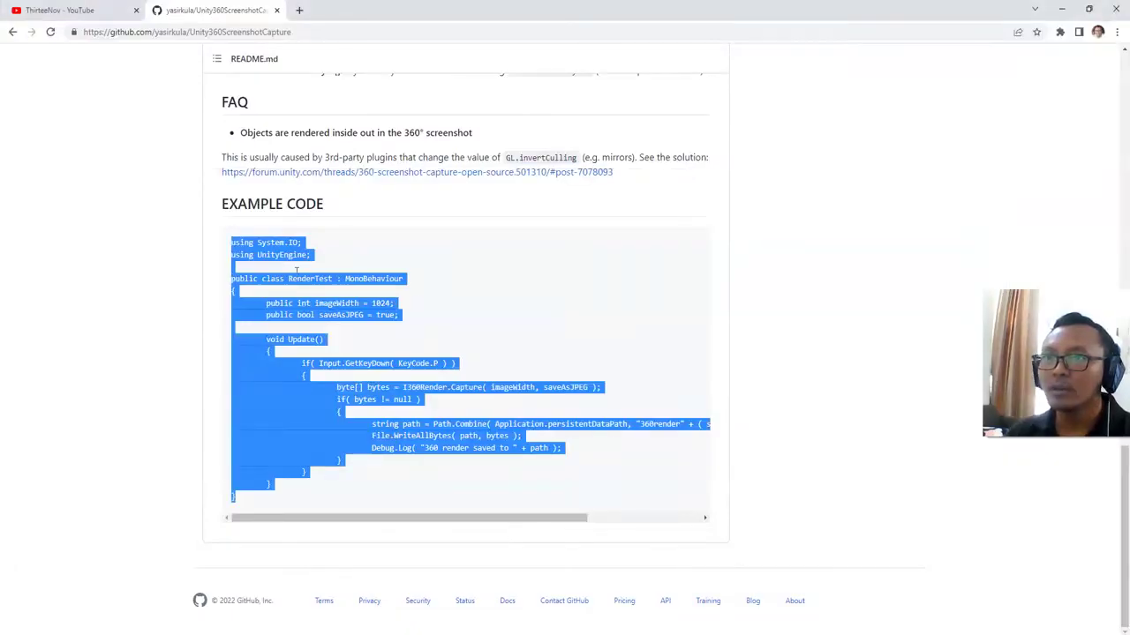
{"action": "left_click", "coordinate": [299, 274]}
{"action": "double_click", "coordinate": [294, 278]}
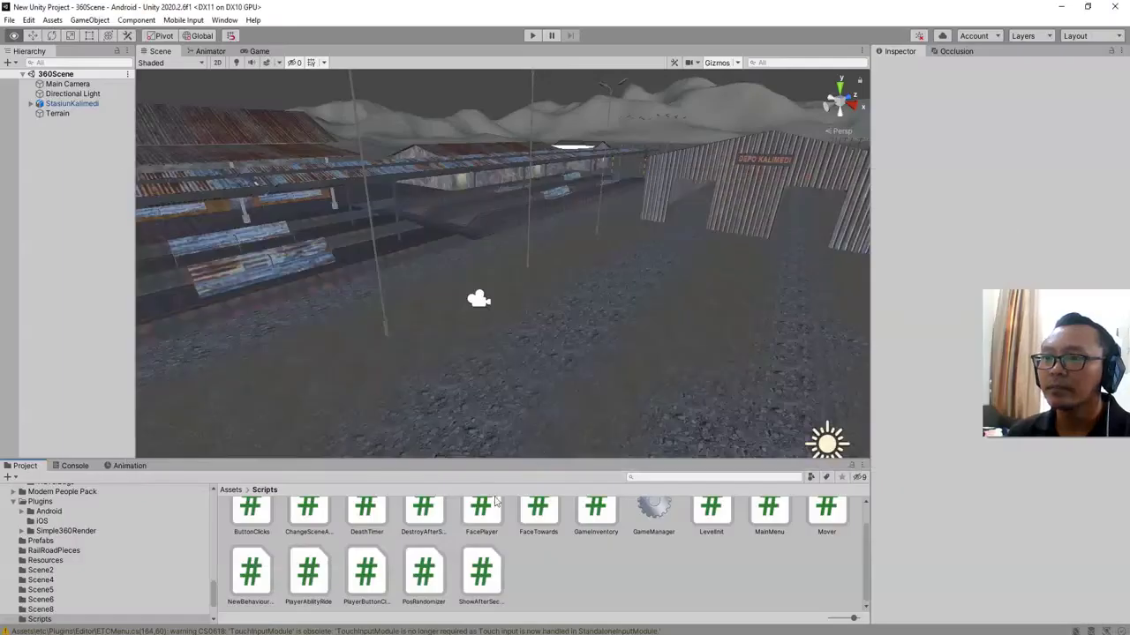
- Create a C# script named RenderTest in Scripts and open it in Visual Studio
{"action": "right_click", "coordinate": [566, 565]}
{"action": "mouse_move", "coordinate": [594, 213]}
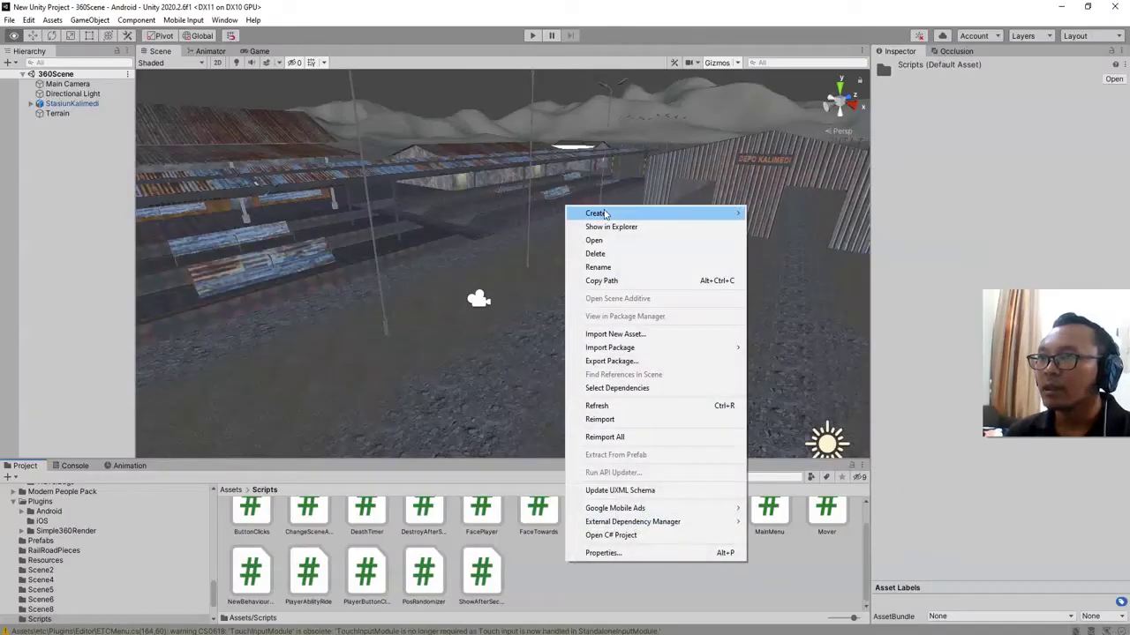
{"action": "left_click", "coordinate": [783, 196]}
{"action": "type", "text": "RenderTest"}
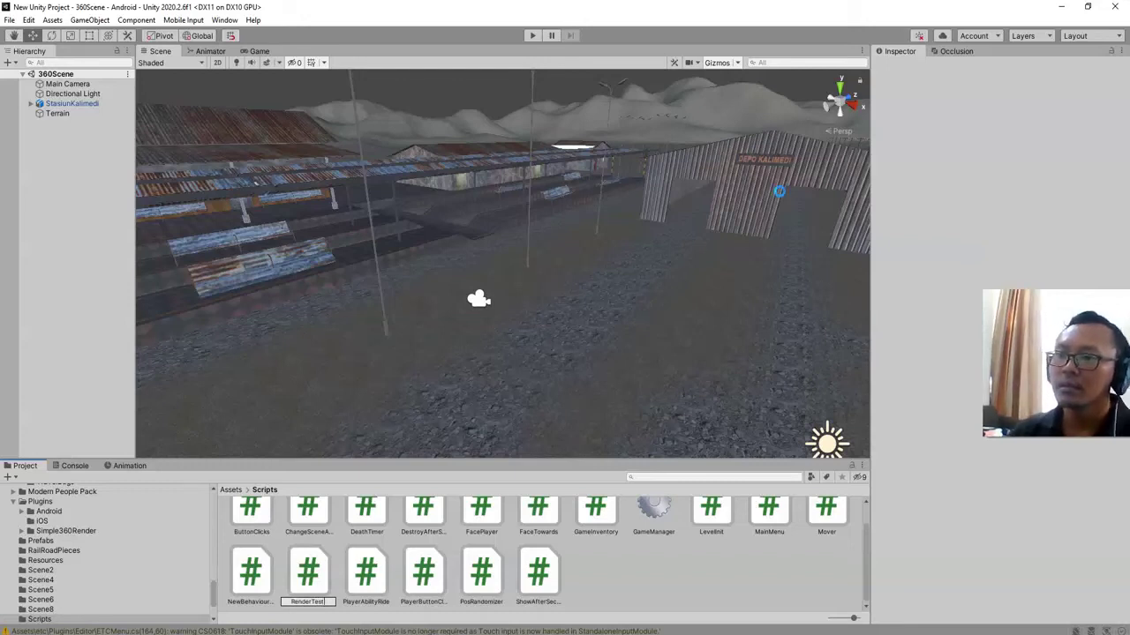
{"action": "key", "text": "Return"}
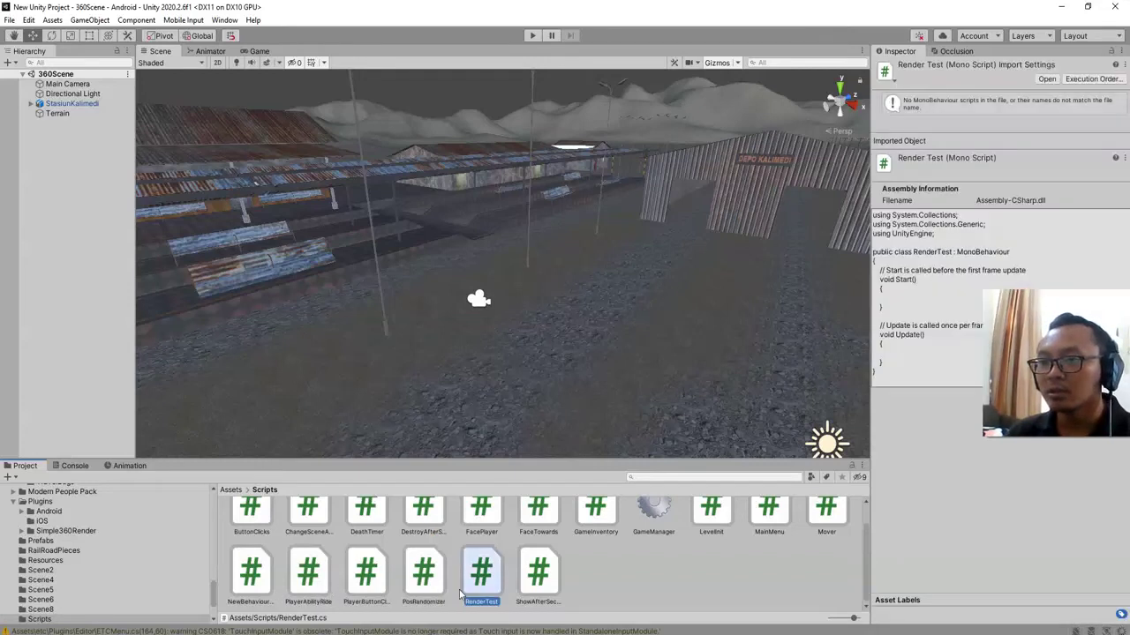
{"action": "double_click", "coordinate": [482, 573]}
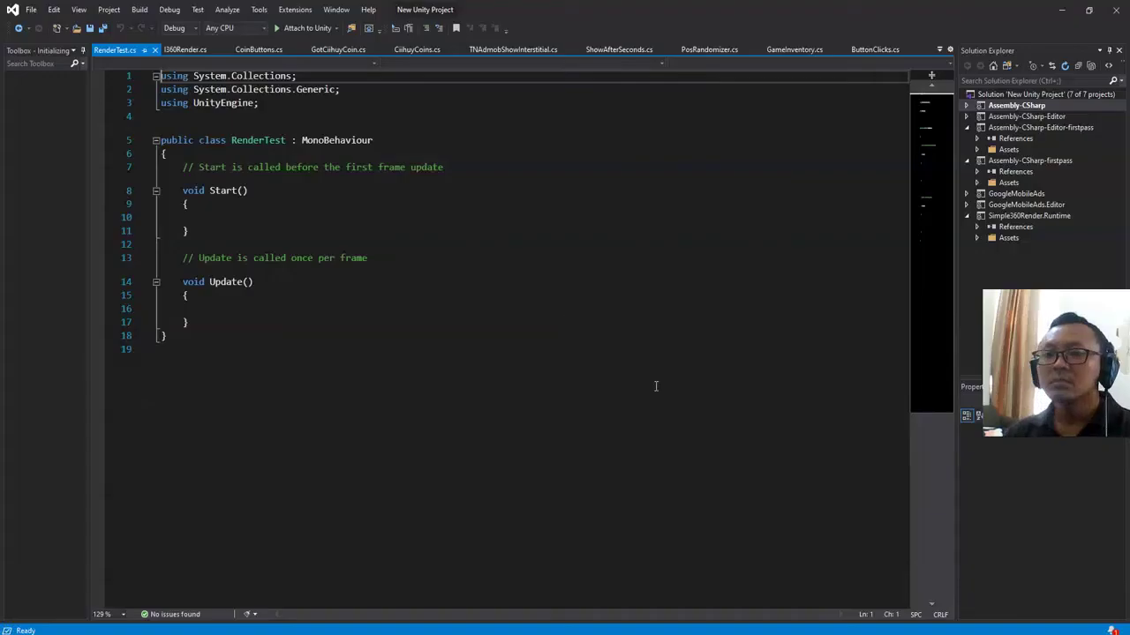
- Replace RenderTest.cs's template with the pasted I360Render capture code and save it
{"action": "key", "text": "ctrl+a"}
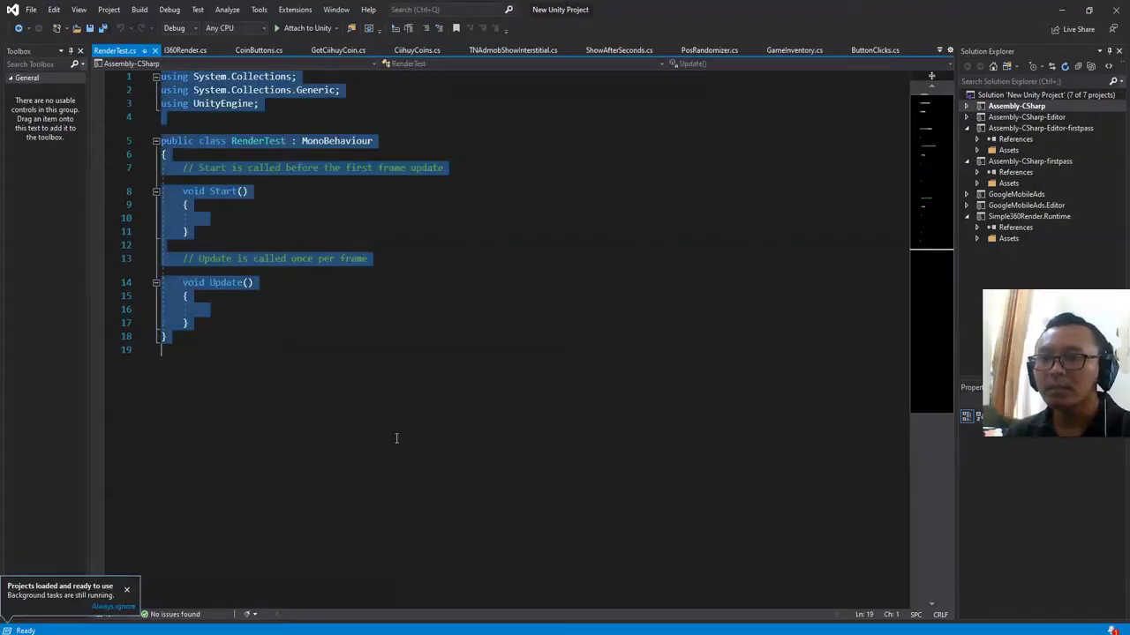
{"action": "key", "text": "ctrl+v"}
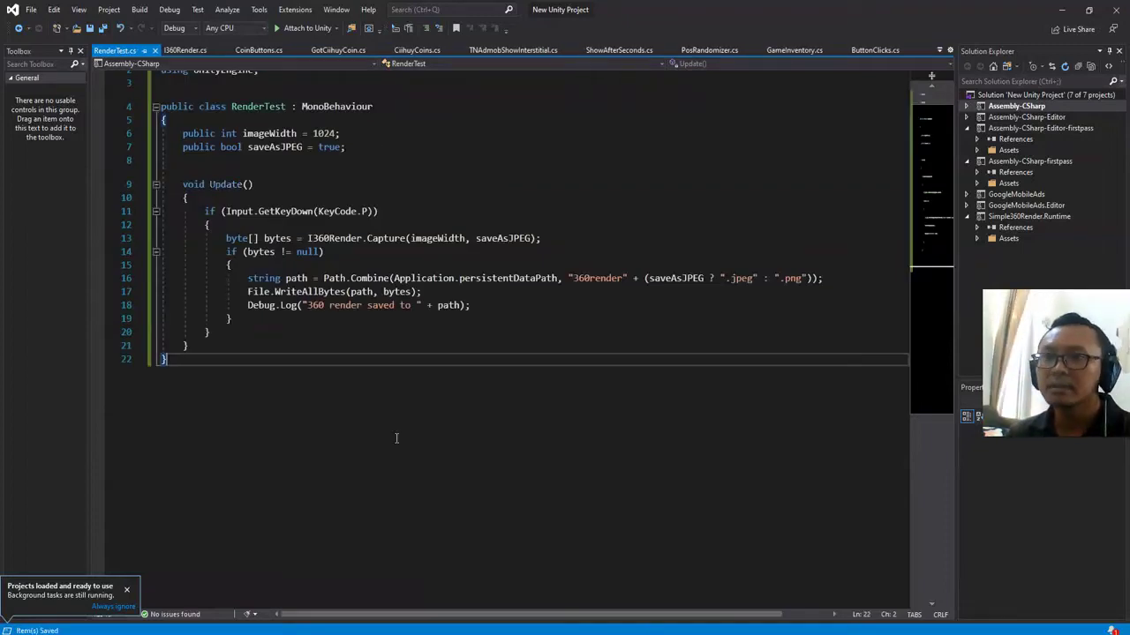
{"action": "key", "text": "ctrl+s"}
{"action": "scroll", "coordinate": [412, 451], "scroll_direction": "up", "scroll_amount": 1}
{"action": "key", "text": "alt+Tab"}
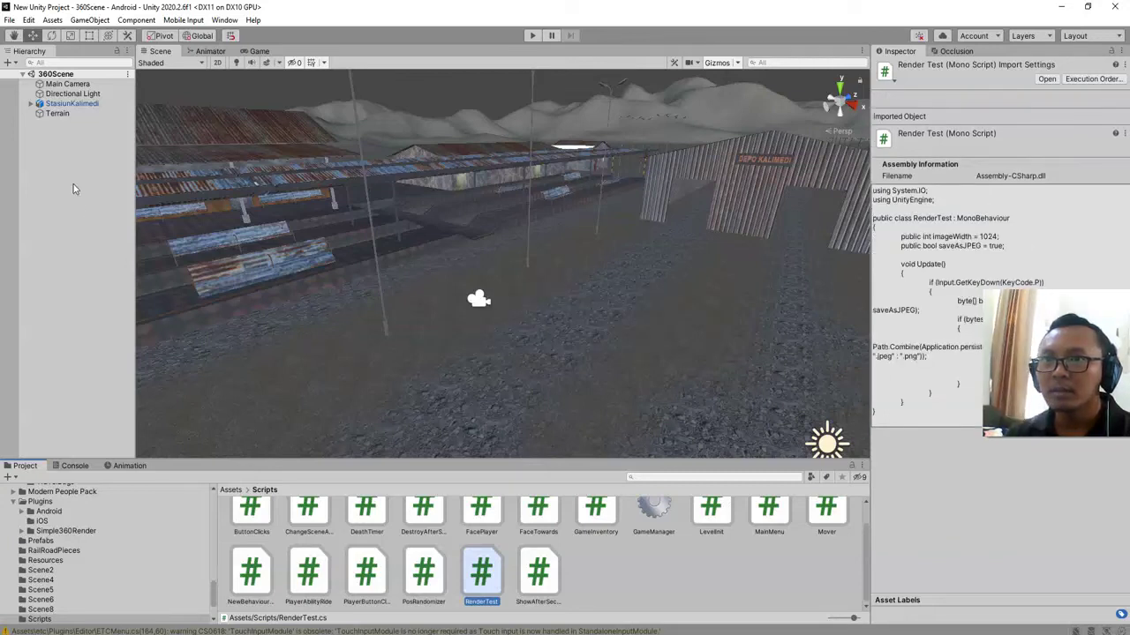
- Create an empty game object named 360Renderer in the Hierarchy
{"action": "right_click", "coordinate": [92, 244]}
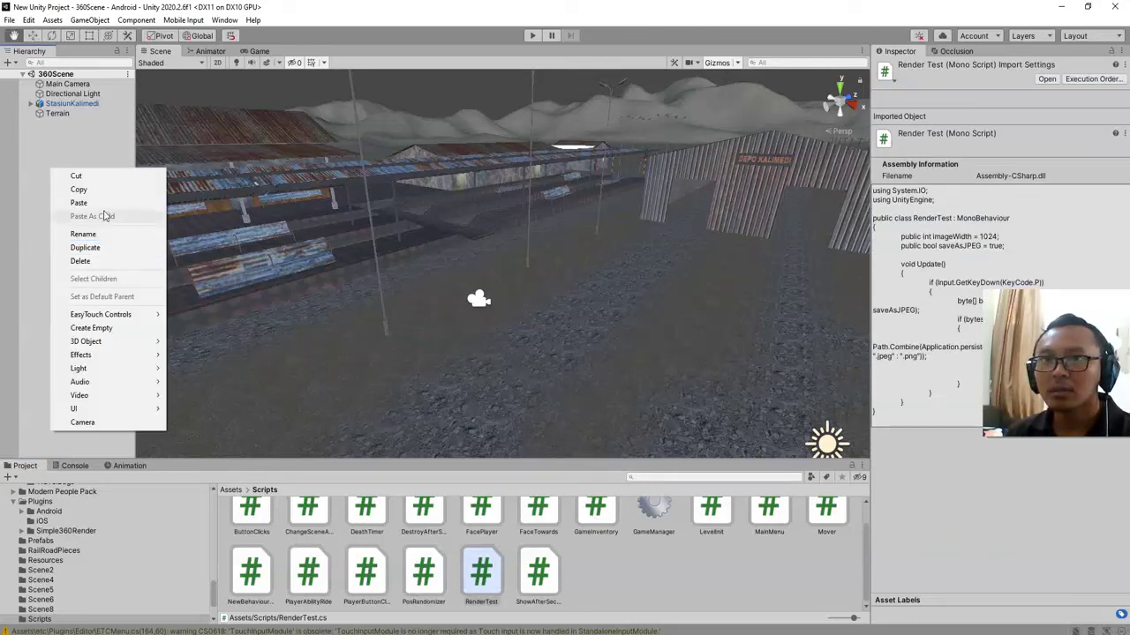
{"action": "left_click", "coordinate": [104, 332]}
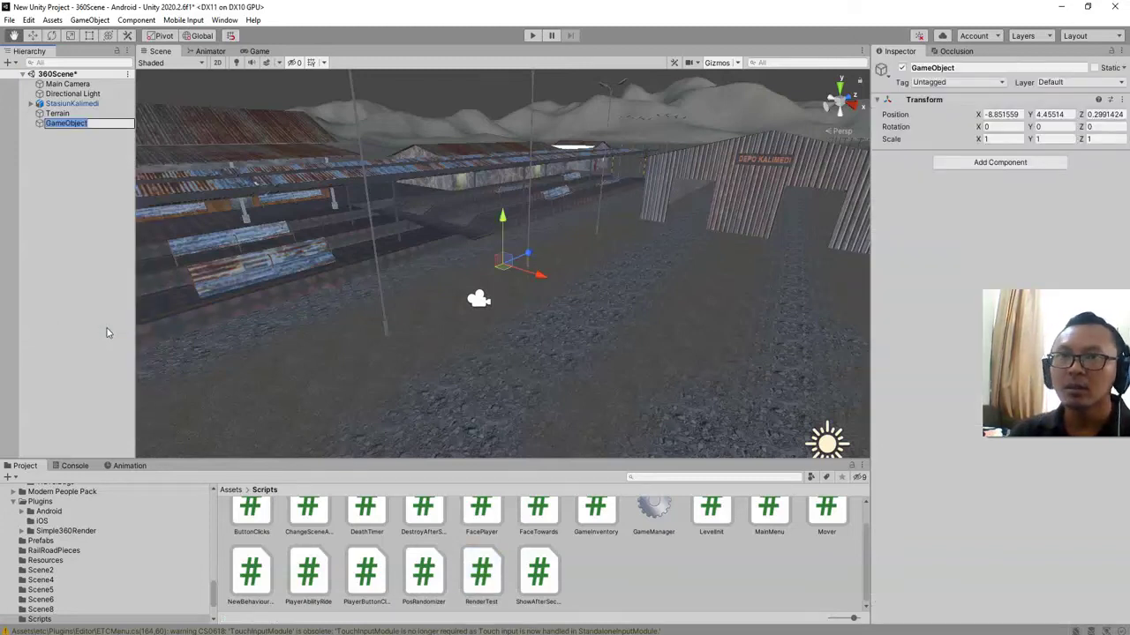
{"action": "type", "text": "360"}
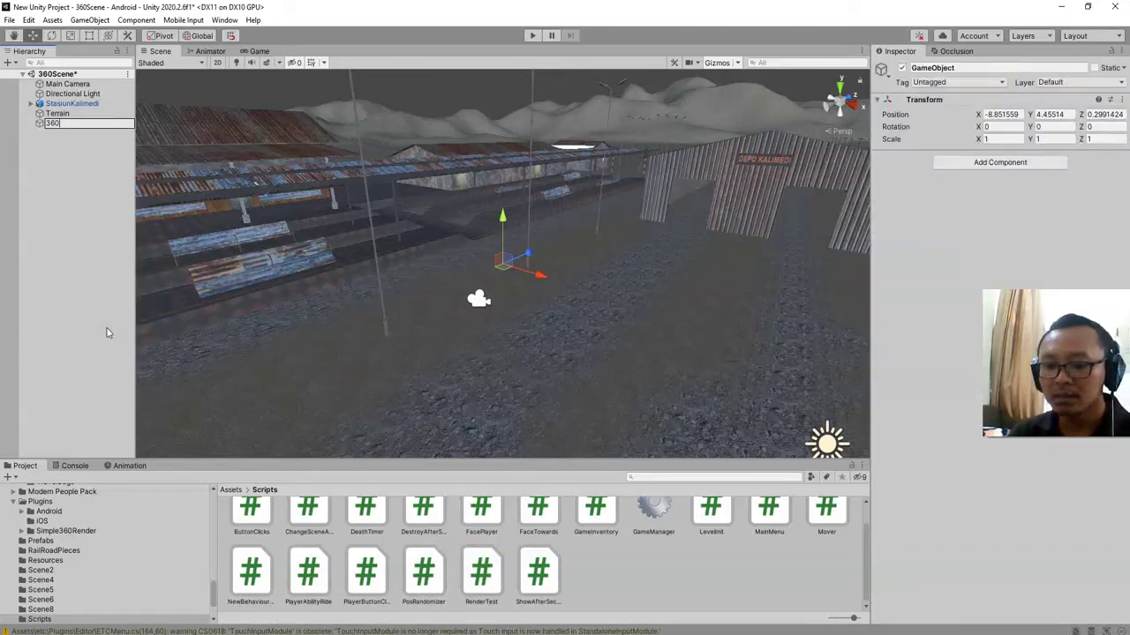
{"action": "type", "text": "Renderer"}
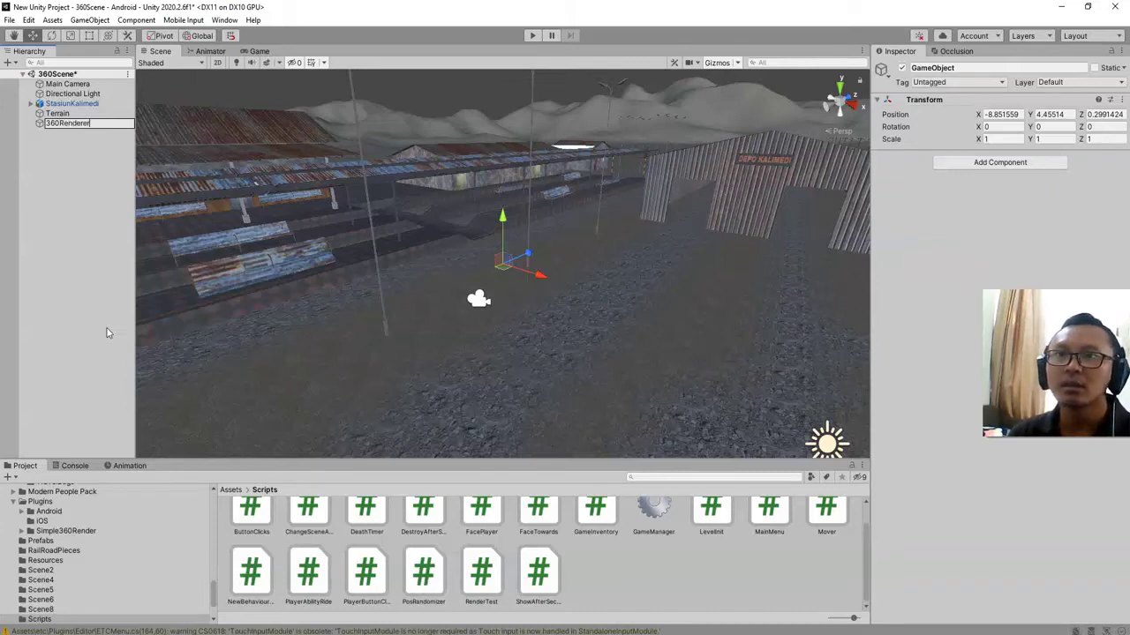
{"action": "key", "text": "Return"}
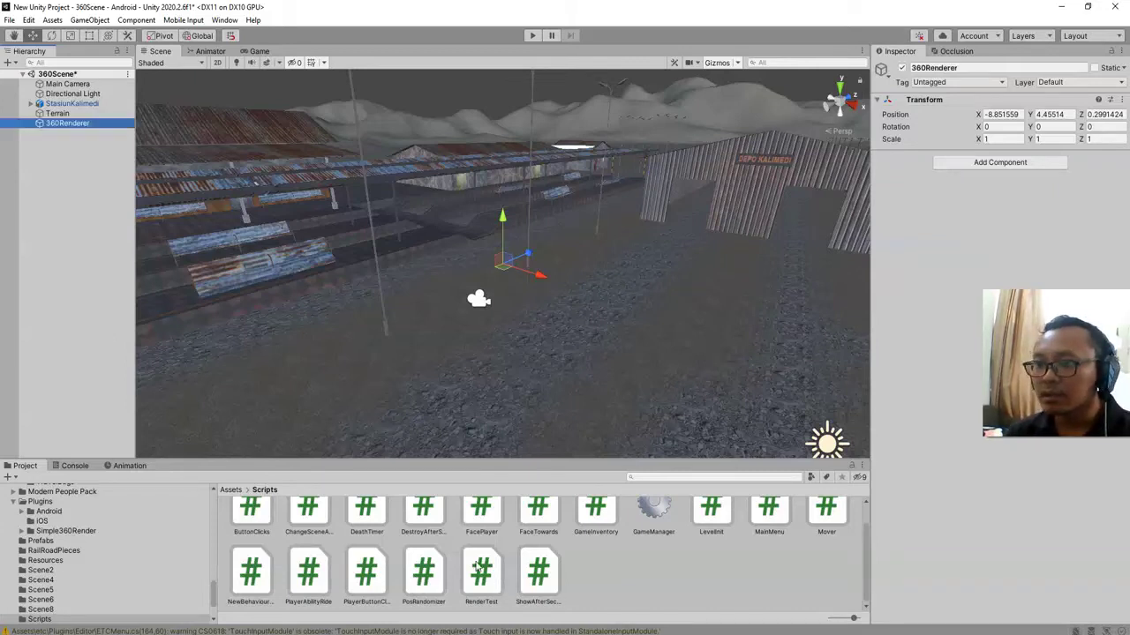
- Attach the RenderTest script to 360Renderer and check its Render Test component
{"action": "left_click_drag", "start_coordinate": [481, 582], "coordinate": [922, 284]}
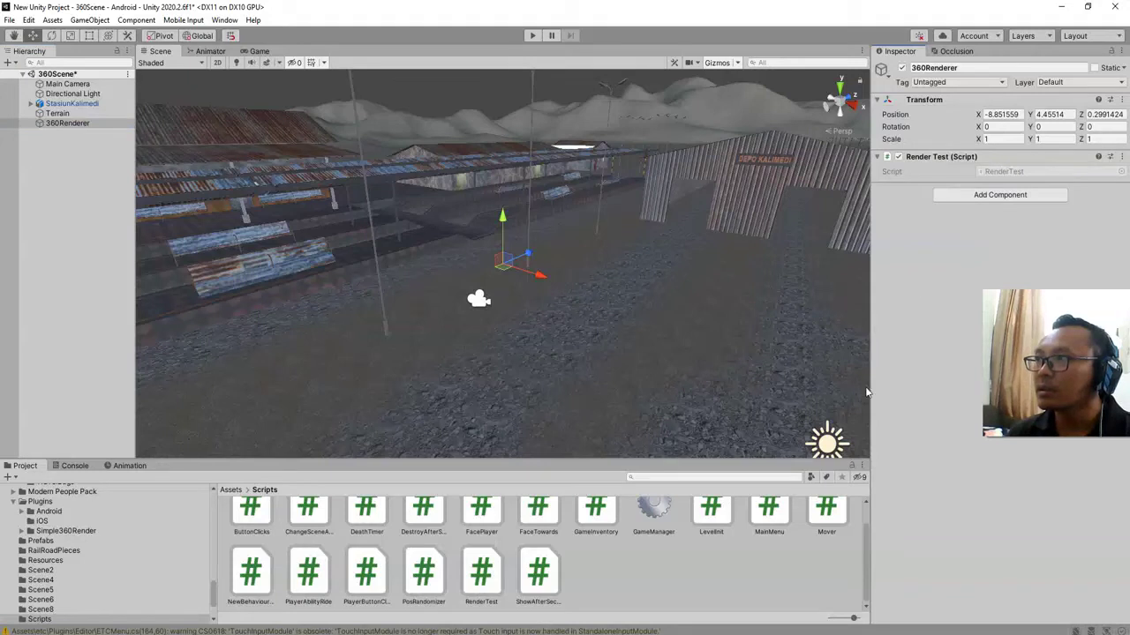
{"action": "left_click", "coordinate": [68, 124]}
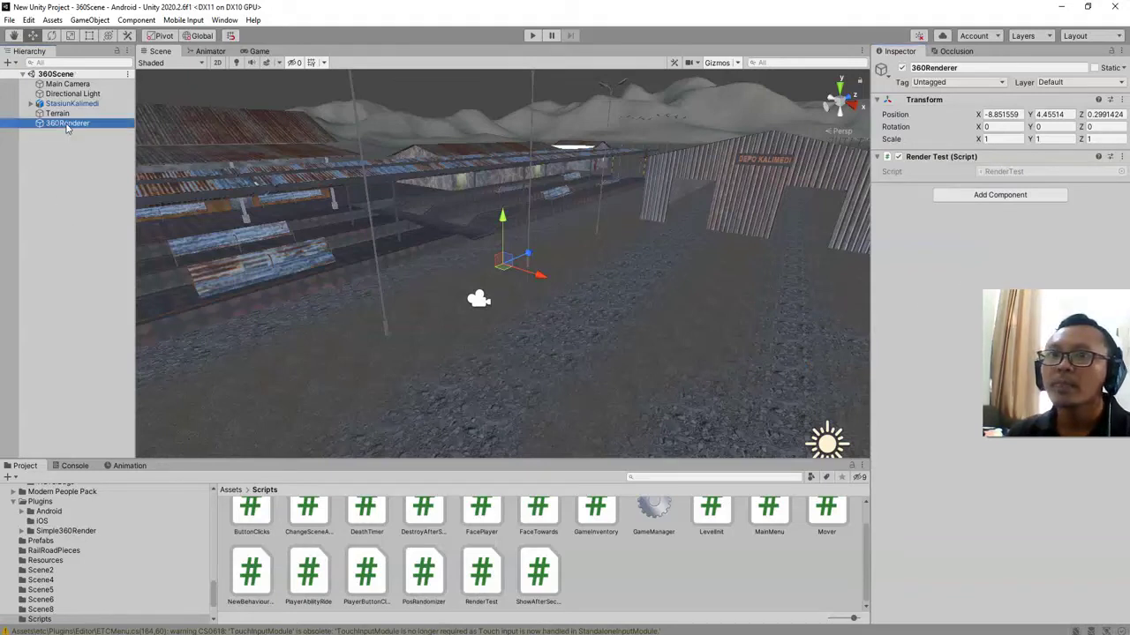
{"action": "left_click", "coordinate": [941, 157]}
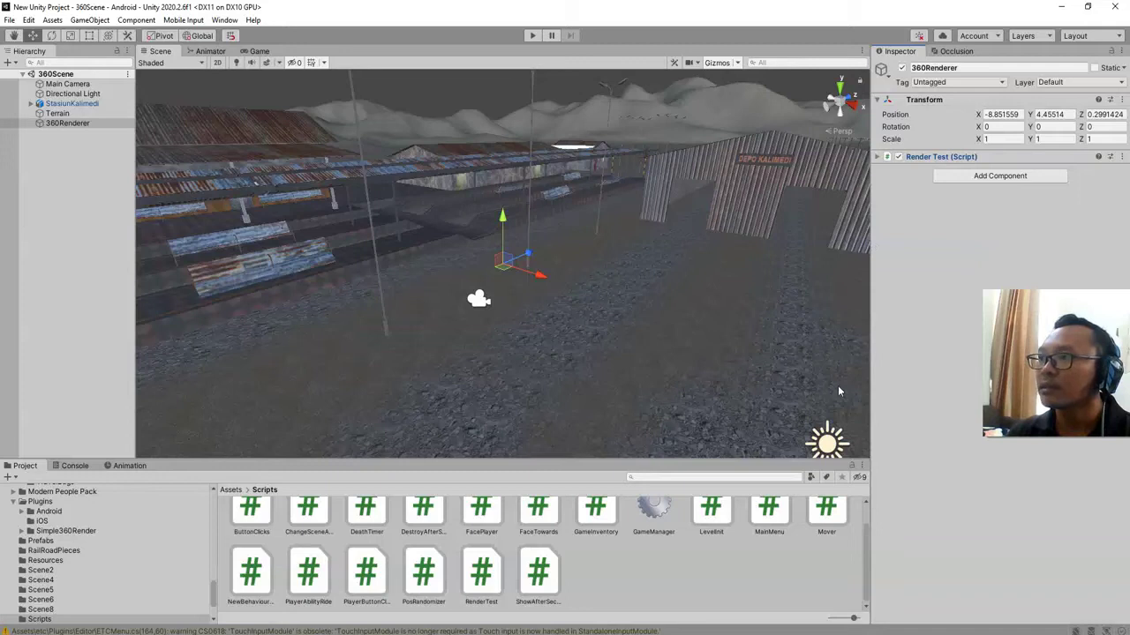
{"action": "left_click", "coordinate": [887, 157]}
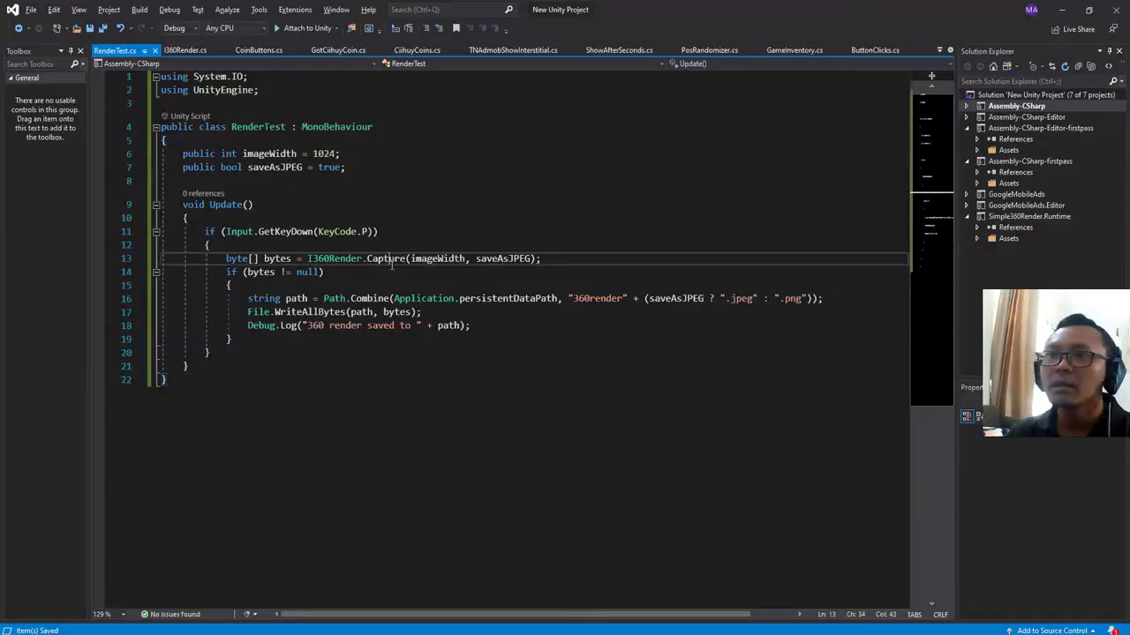
- Insert a blank line after saveAsJPEG, recompile in Unity, and enable Save As JPEG
{"action": "left_click", "coordinate": [267, 168]}
{"action": "left_click", "coordinate": [459, 182]}
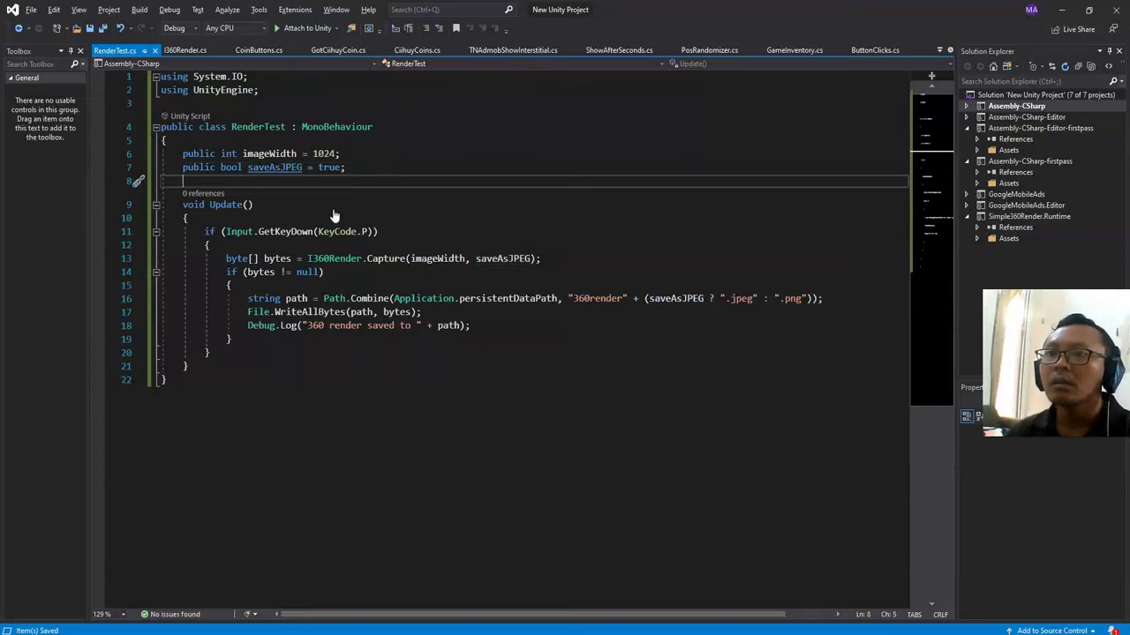
{"action": "key", "text": "alt+Tab"}
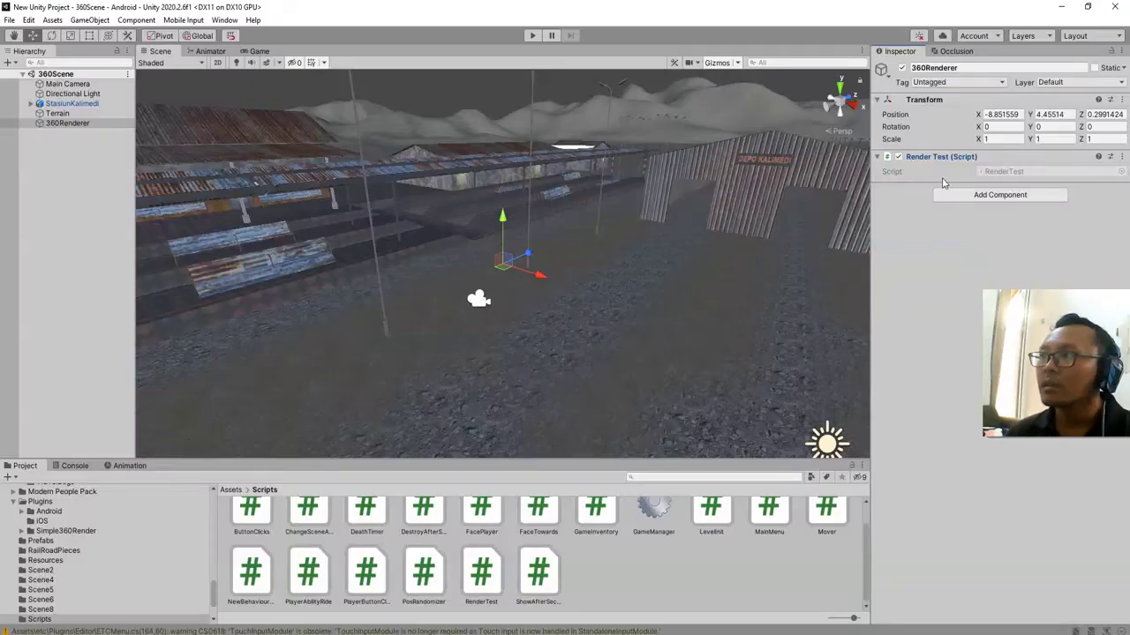
{"action": "key", "text": "alt+Tab"}
{"action": "left_click", "coordinate": [449, 168]}
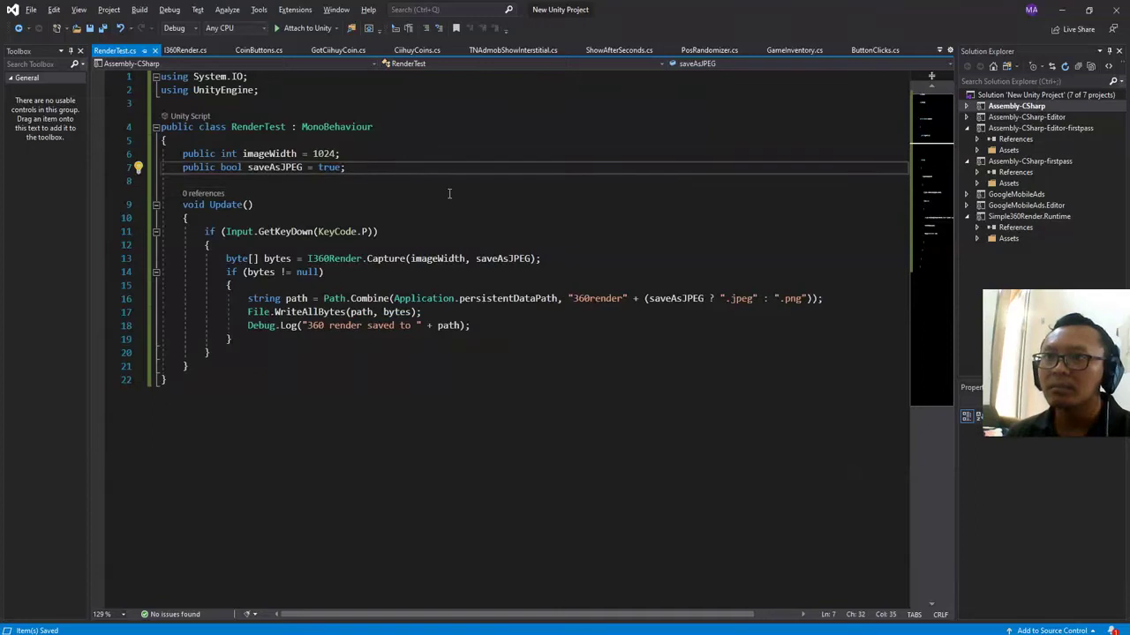
{"action": "key", "text": "Return"}
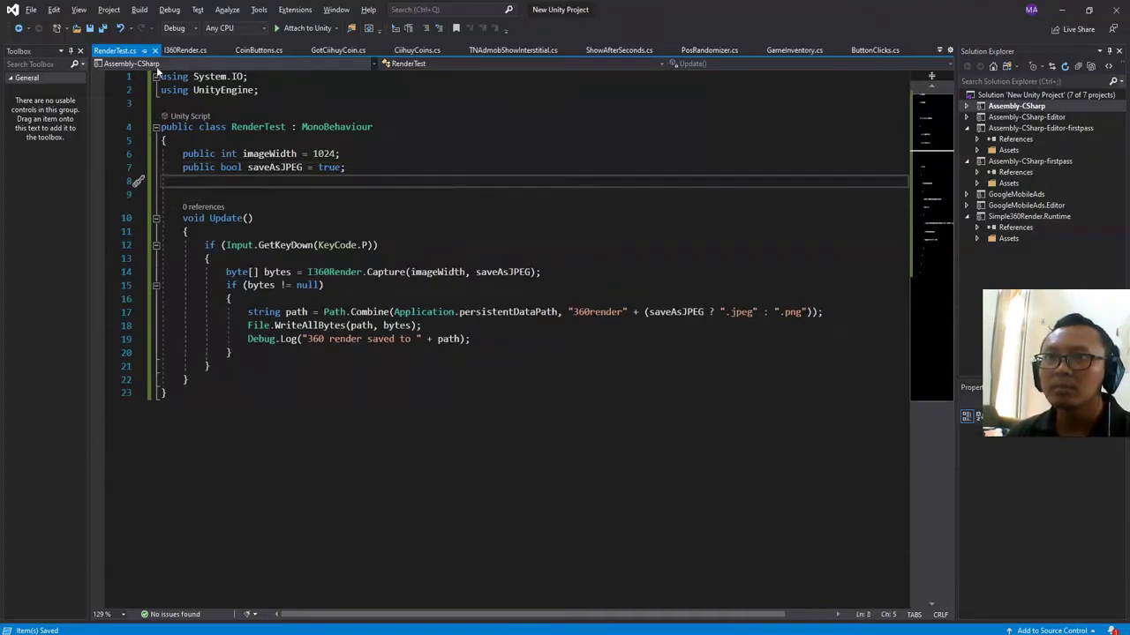
{"action": "key", "text": "alt+Tab"}
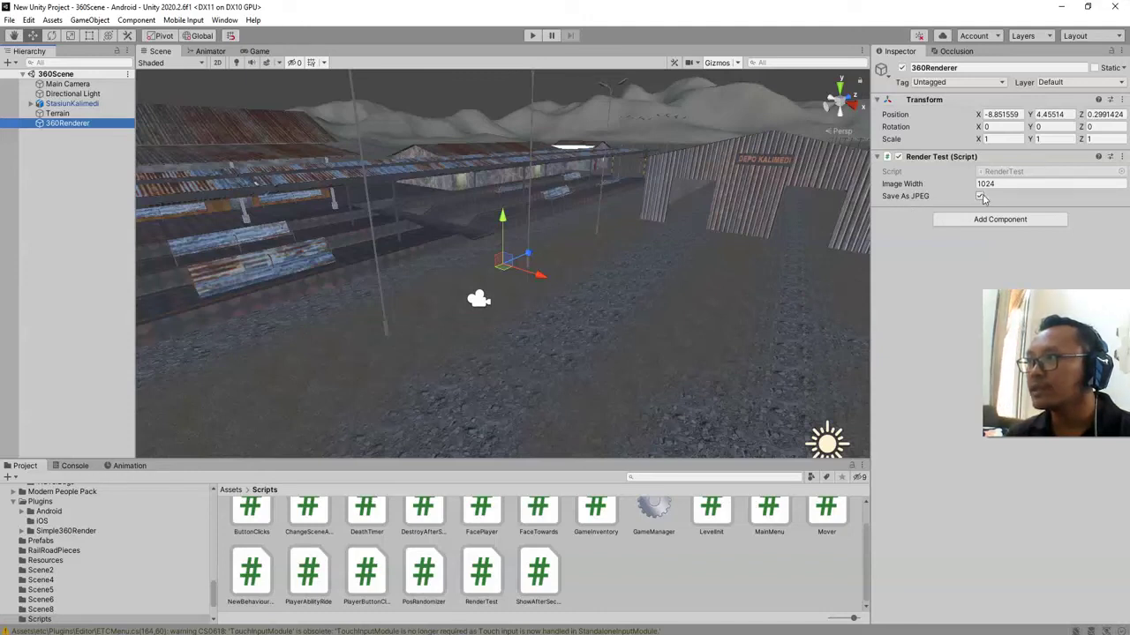
{"action": "left_click", "coordinate": [980, 196]}
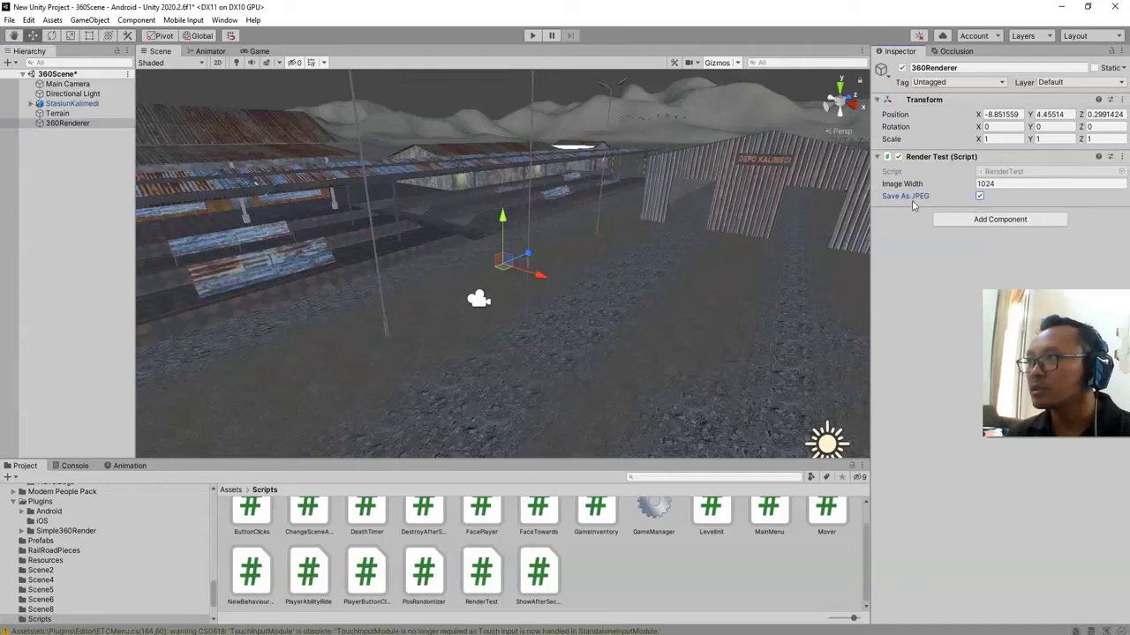
- Change Render Test's Image Width from 1024 to 2048 and enter Play mode
{"action": "left_click", "coordinate": [989, 183]}
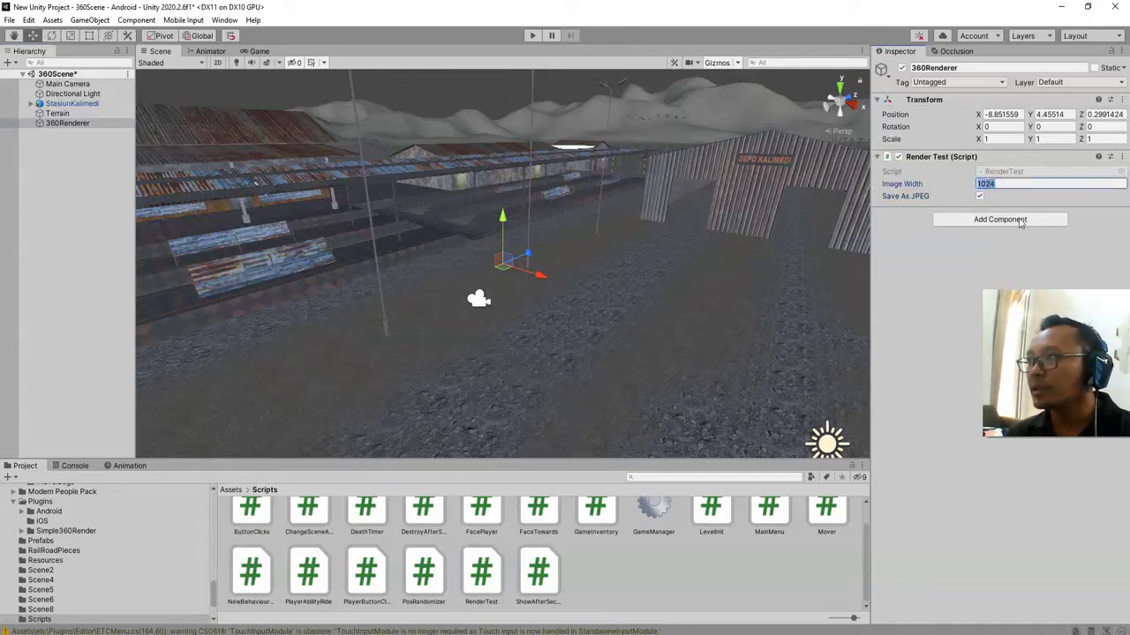
{"action": "key", "text": "Home"}
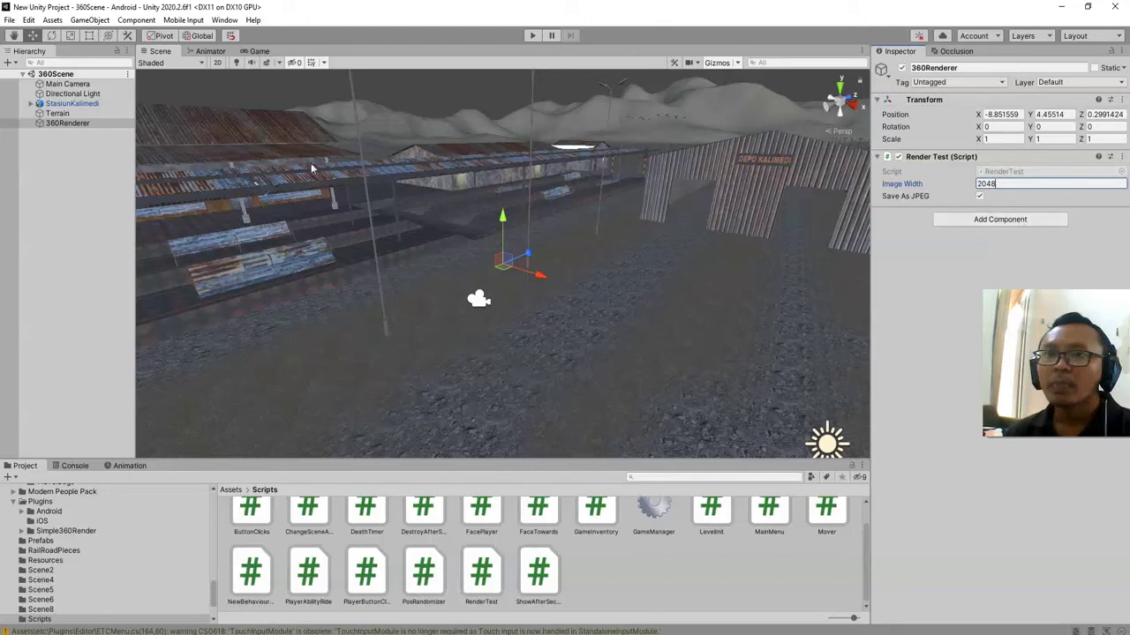
{"action": "left_click", "coordinate": [45, 189]}
{"action": "left_click", "coordinate": [64, 124]}
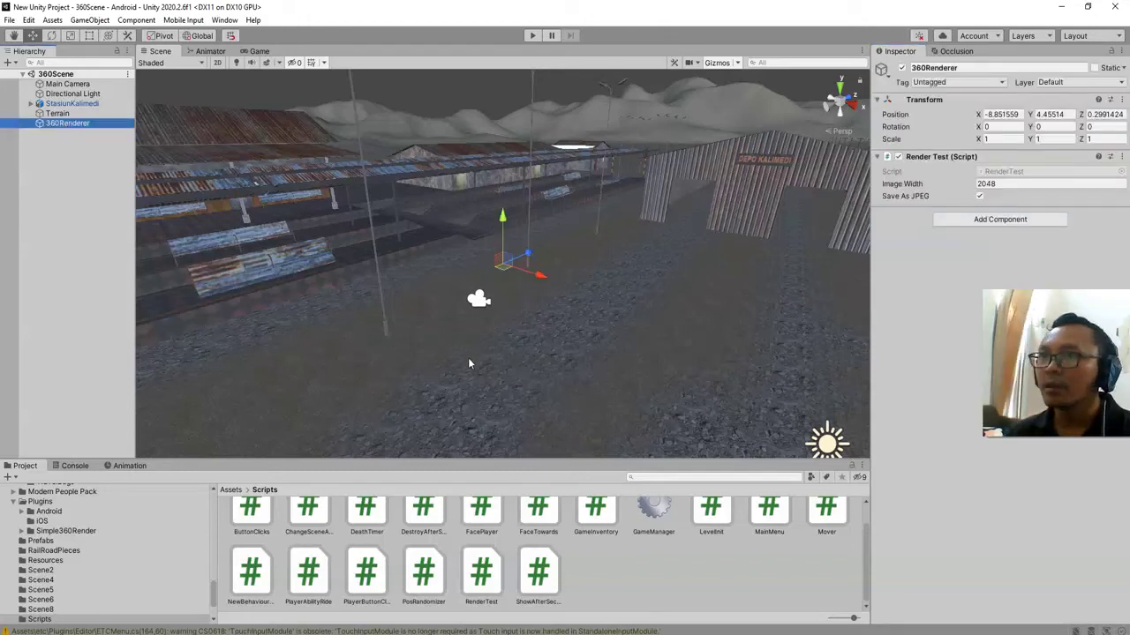
{"action": "left_click", "coordinate": [532, 36]}
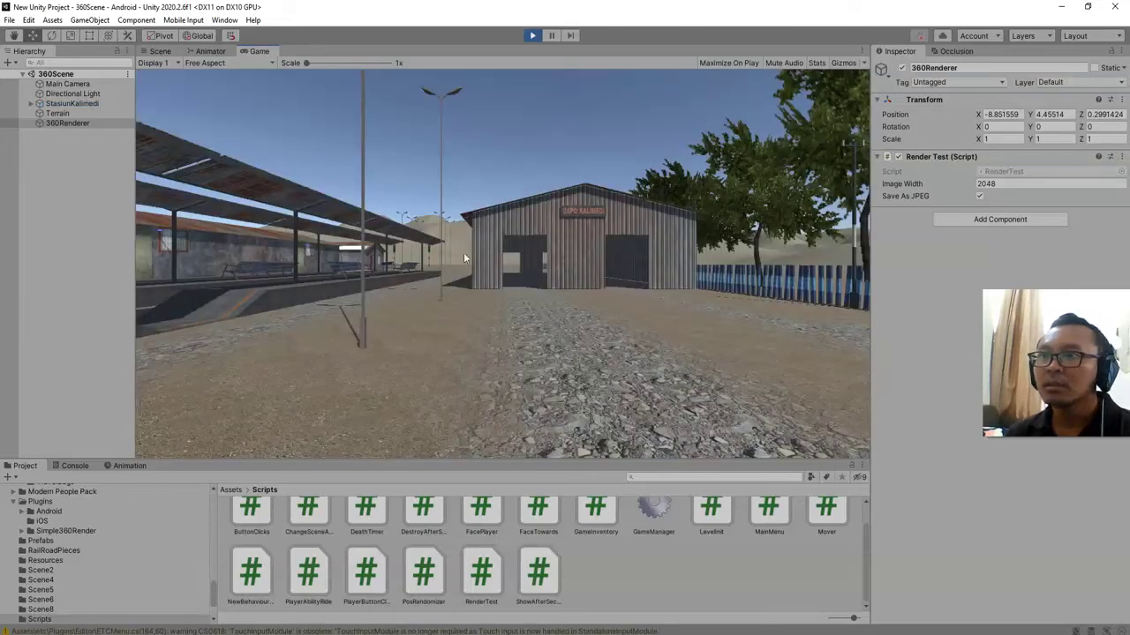
- Show the Console and capture a 360 render of the scene with the space key
{"action": "left_click", "coordinate": [60, 465]}
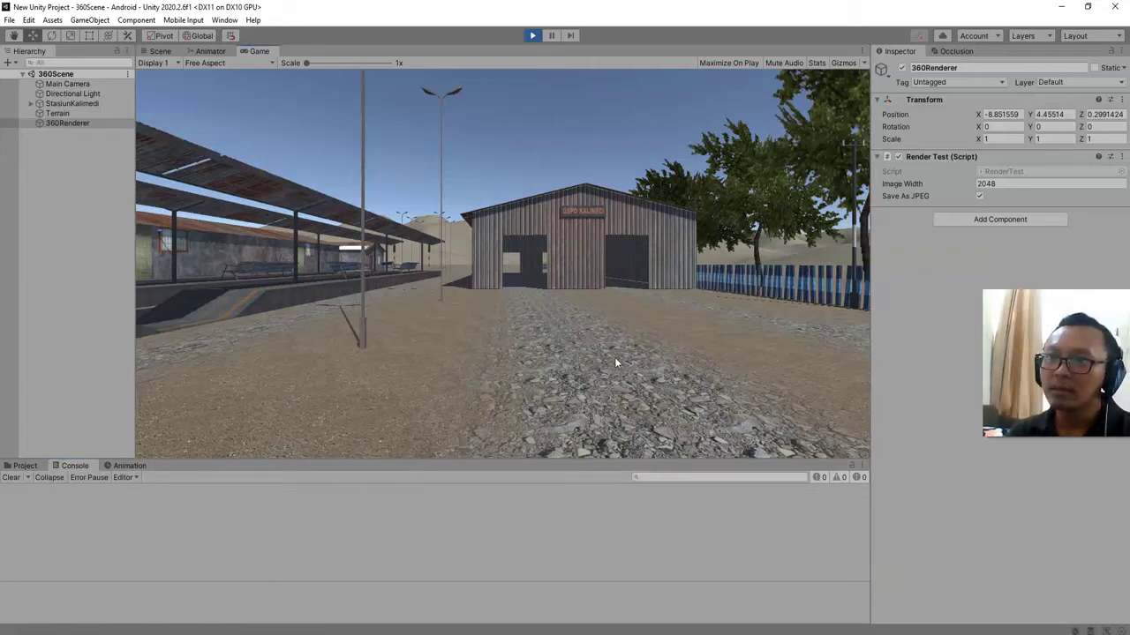
{"action": "key", "text": "space"}
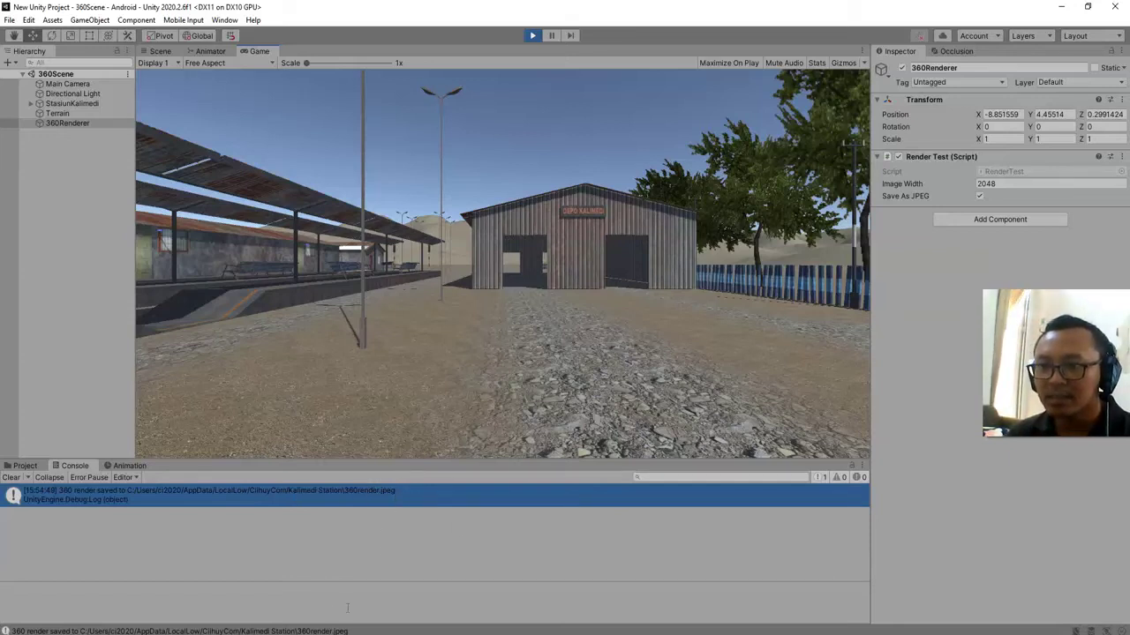
{"action": "left_click", "coordinate": [241, 498]}
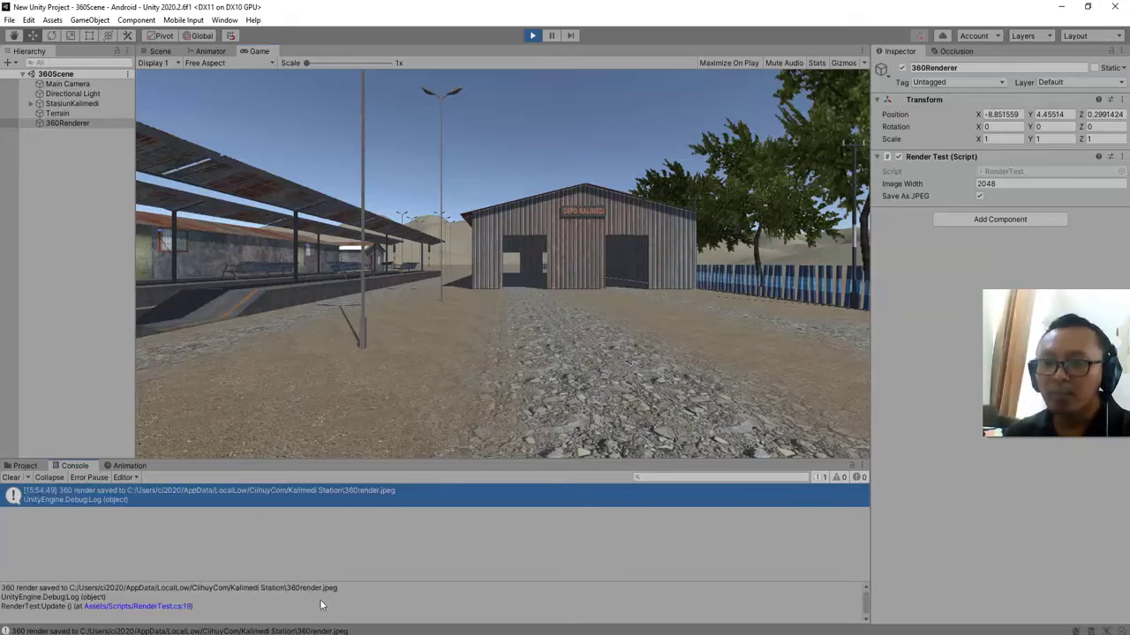
- Select the Kalimedi Station save folder path in the Console message and open a new File Explorer window
{"action": "double_click", "coordinate": [336, 589]}
{"action": "left_click", "coordinate": [285, 588]}
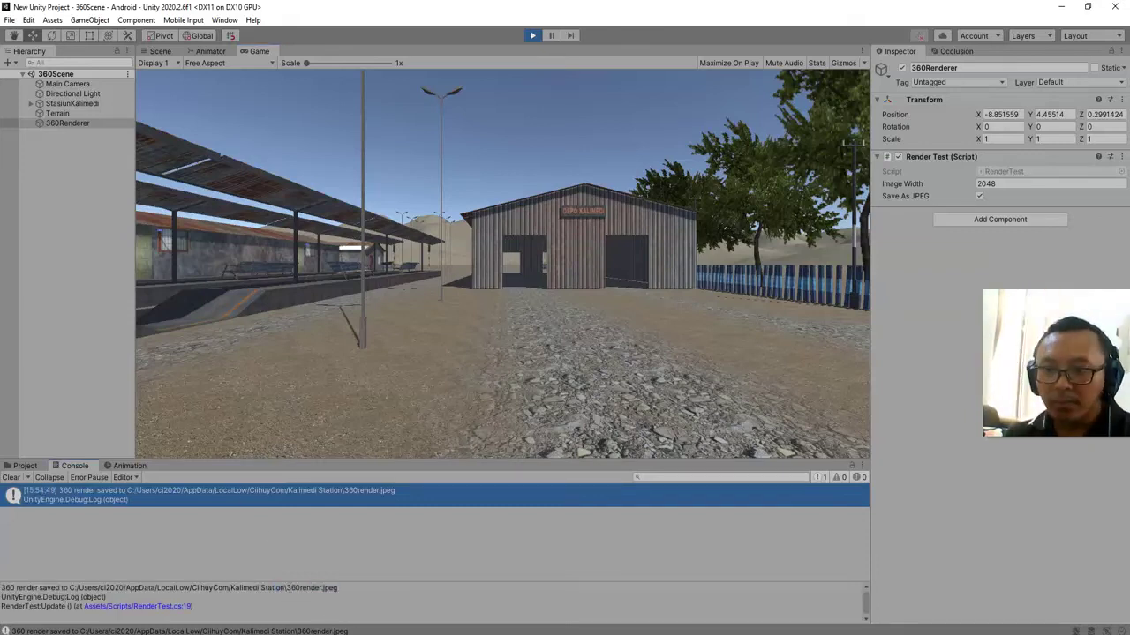
{"action": "left_click_drag", "start_coordinate": [284, 588], "coordinate": [71, 590]}
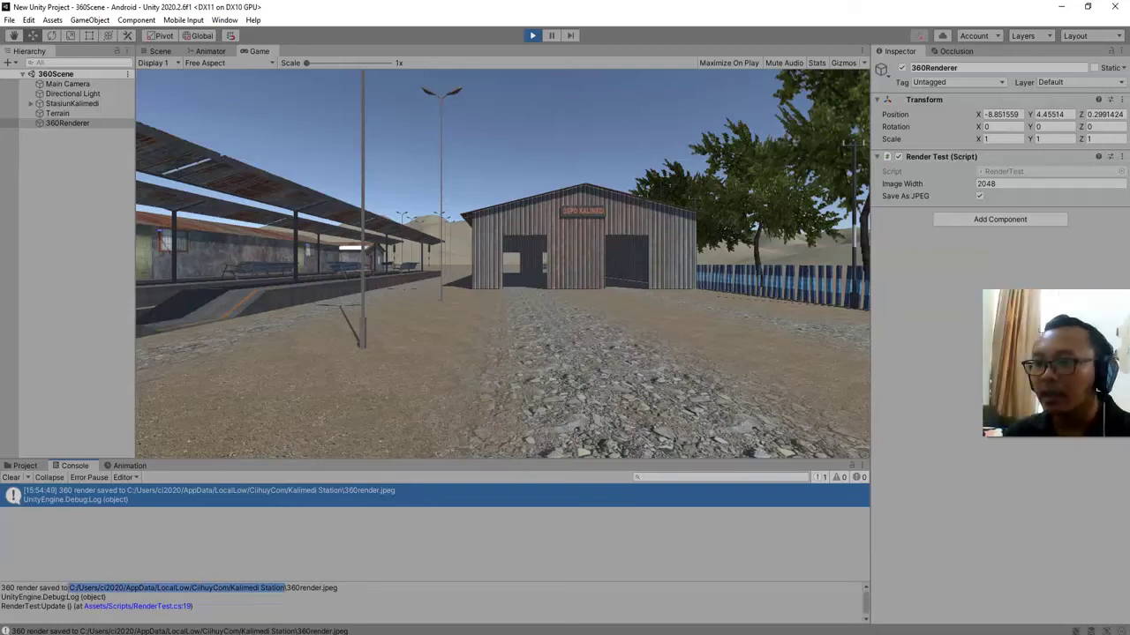
{"action": "right_click", "coordinate": [409, 631]}
{"action": "left_click", "coordinate": [408, 586]}
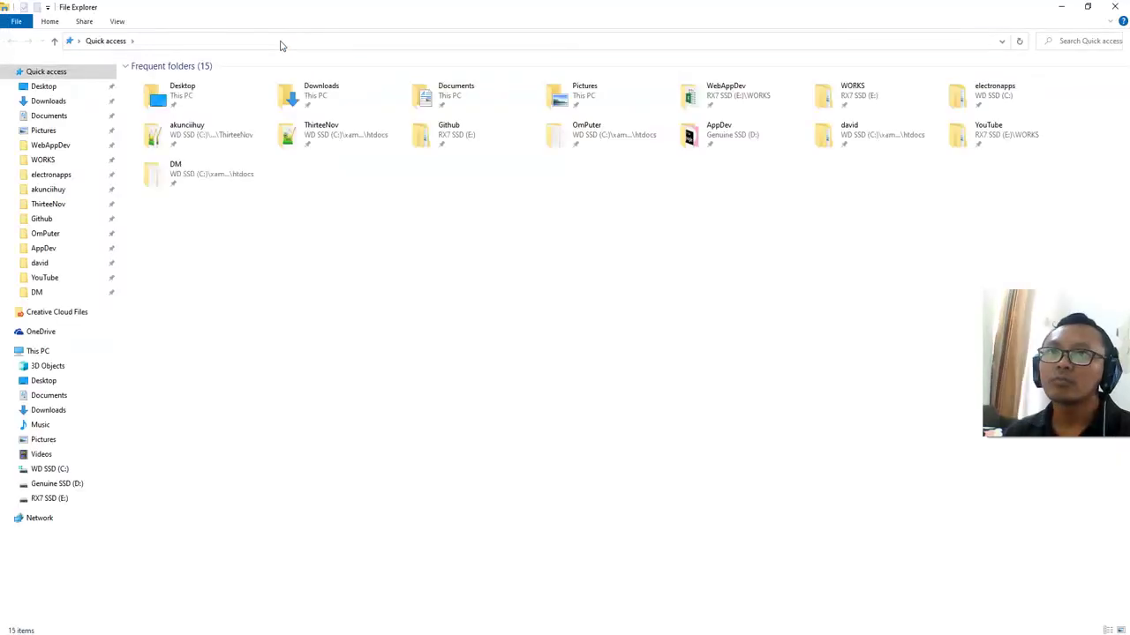
- Go to the pasted Kalimedi Station folder path and open 360render.jpeg
{"action": "left_click", "coordinate": [280, 41]}
{"action": "type", "text": "C:/Users/ci2020/AppData/LocalLow/CiihuyCom/Kalimedi Station"}
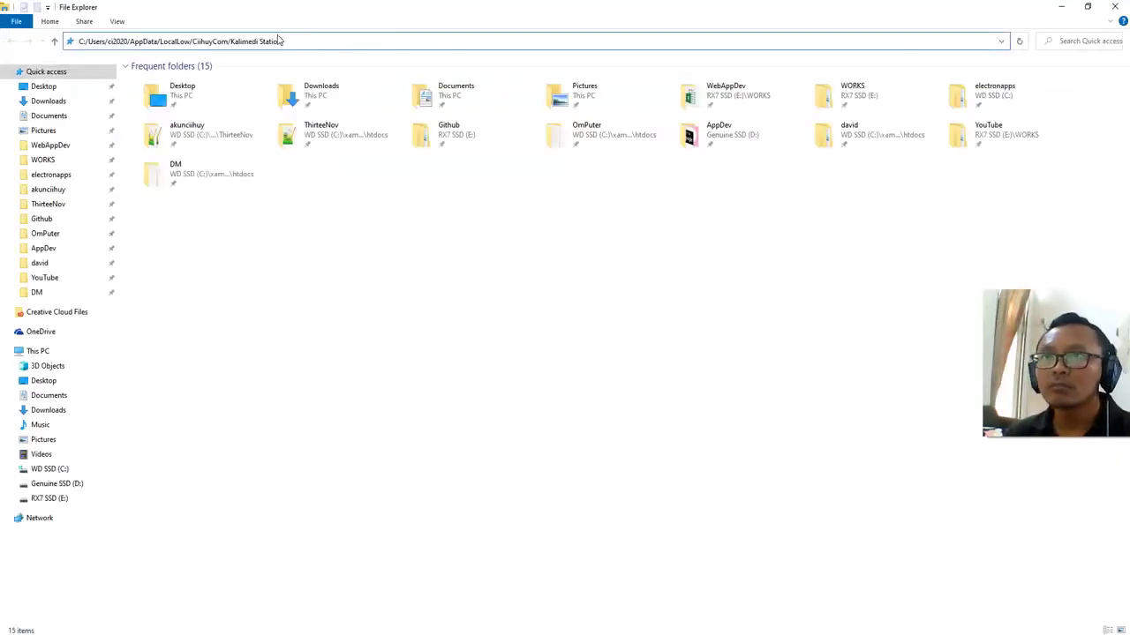
{"action": "key", "text": "Return"}
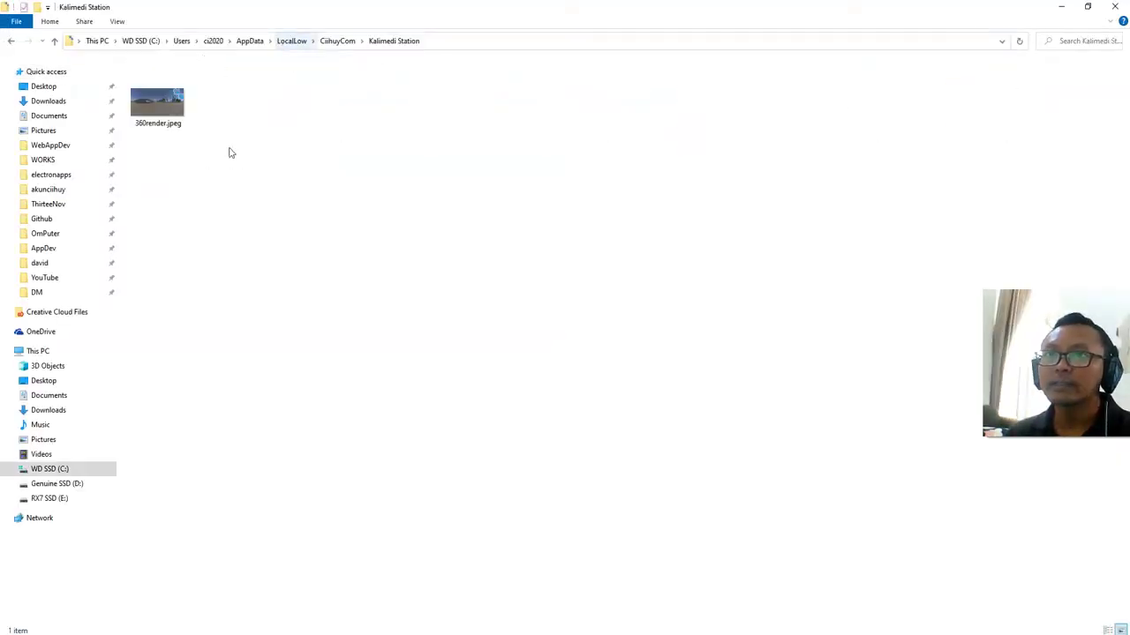
{"action": "left_click", "coordinate": [157, 104]}
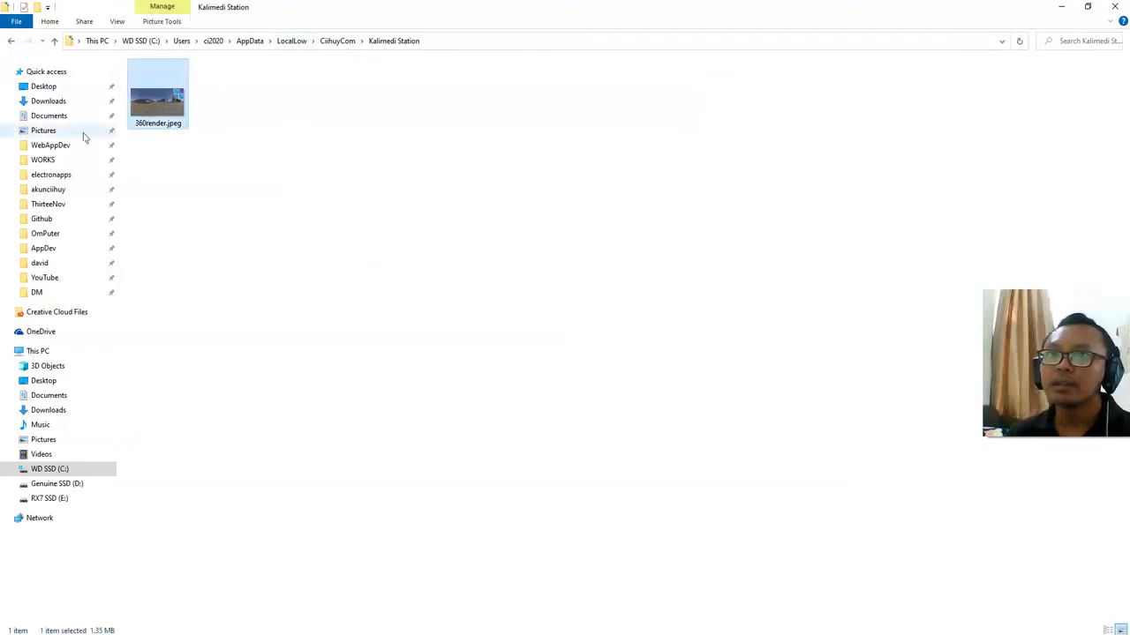
{"action": "left_click", "coordinate": [6, 71]}
{"action": "left_click", "coordinate": [7, 130]}
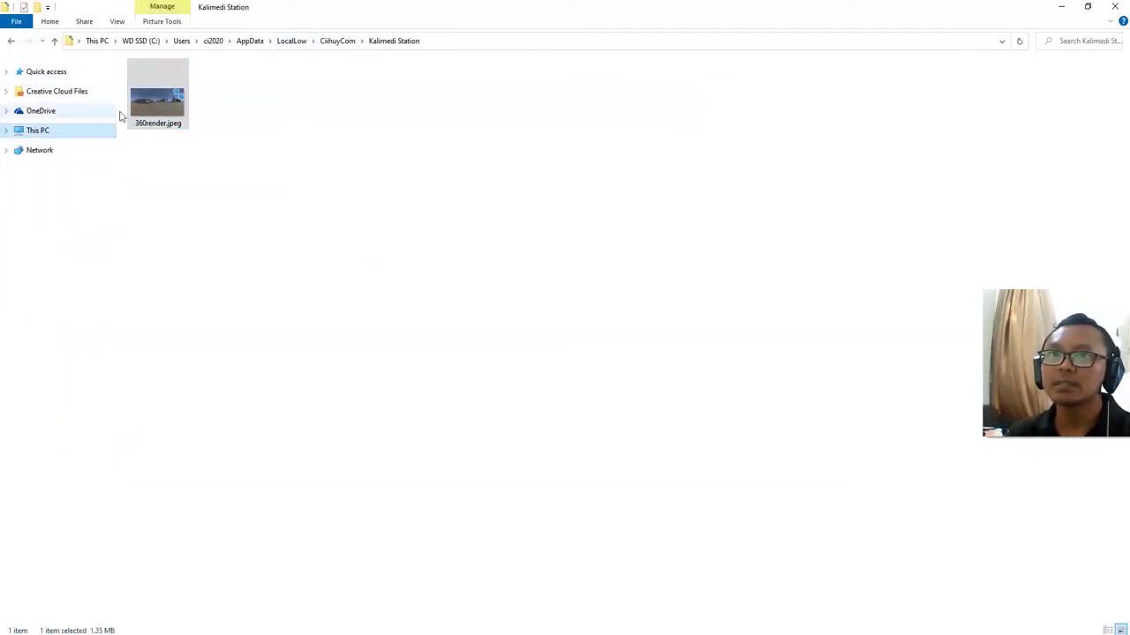
{"action": "double_click", "coordinate": [176, 104]}
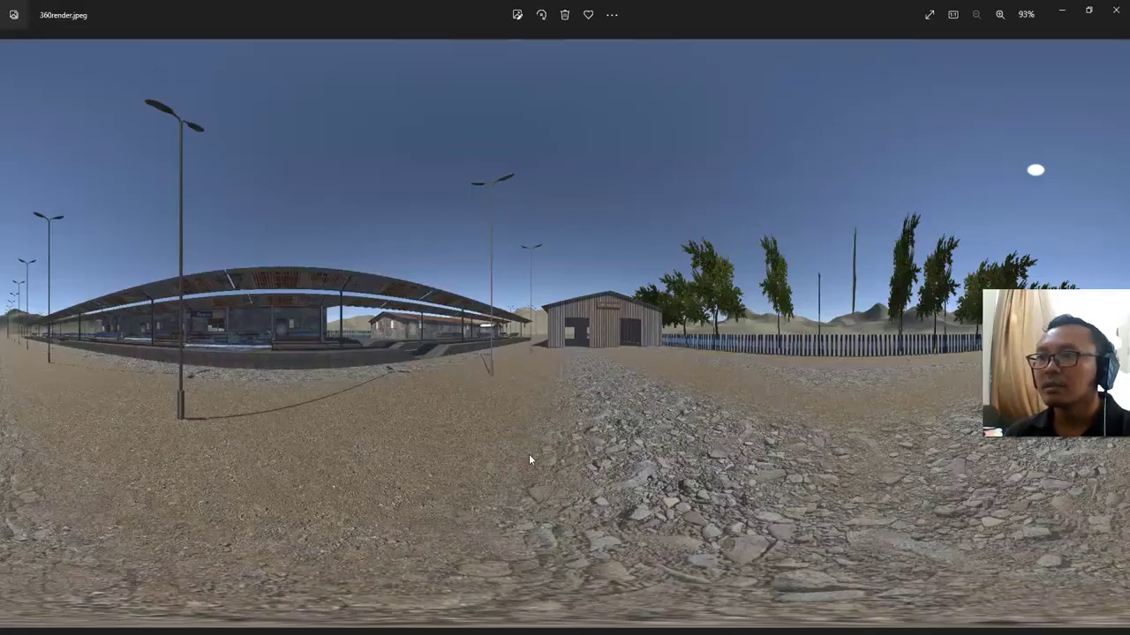
- Zoom into the panorama and pan to frame the depot shed
{"action": "scroll", "coordinate": [592, 442], "scroll_direction": "up", "scroll_amount": 3}
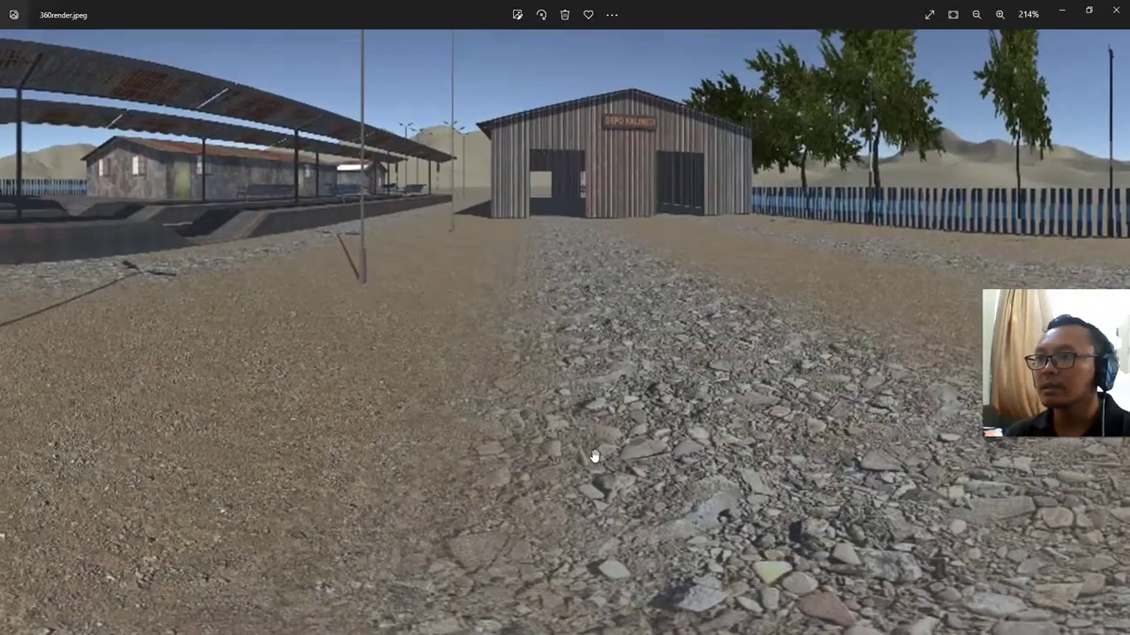
{"action": "mouse_move", "coordinate": [605, 247]}
{"action": "left_mouse_down"}
{"action": "mouse_move", "coordinate": [607, 386]}
{"action": "mouse_move", "coordinate": [782, 391]}
{"action": "left_mouse_up"}
{"action": "scroll", "coordinate": [605, 385], "scroll_direction": "down", "scroll_amount": 2}
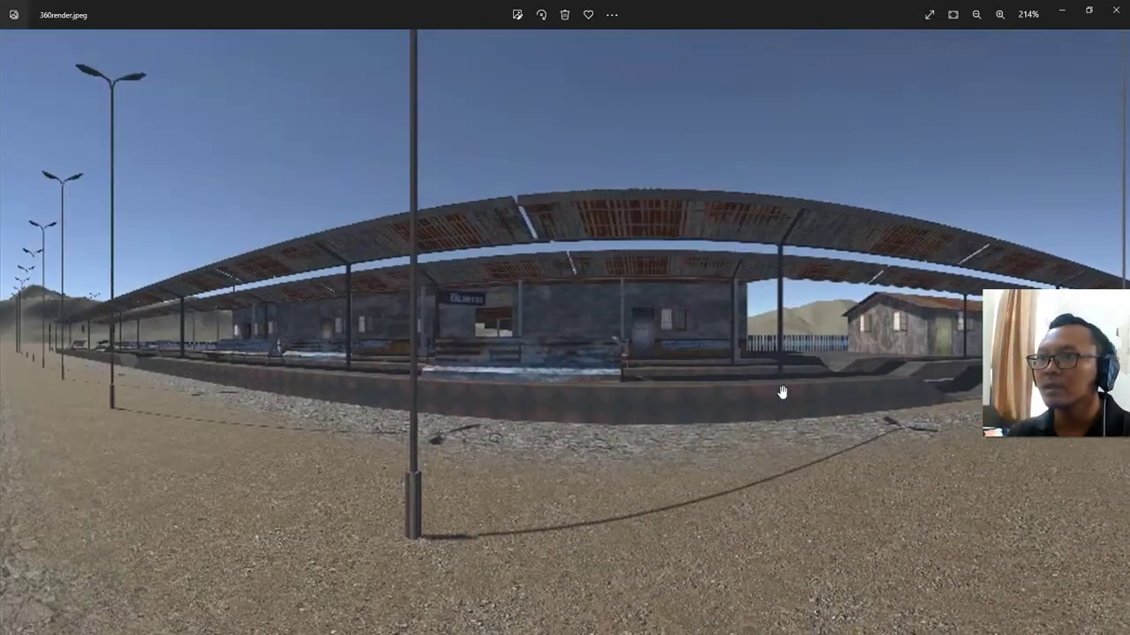
{"action": "scroll", "coordinate": [632, 383], "scroll_direction": "down", "scroll_amount": 1}
{"action": "scroll", "coordinate": [615, 417], "scroll_direction": "down", "scroll_amount": 2}
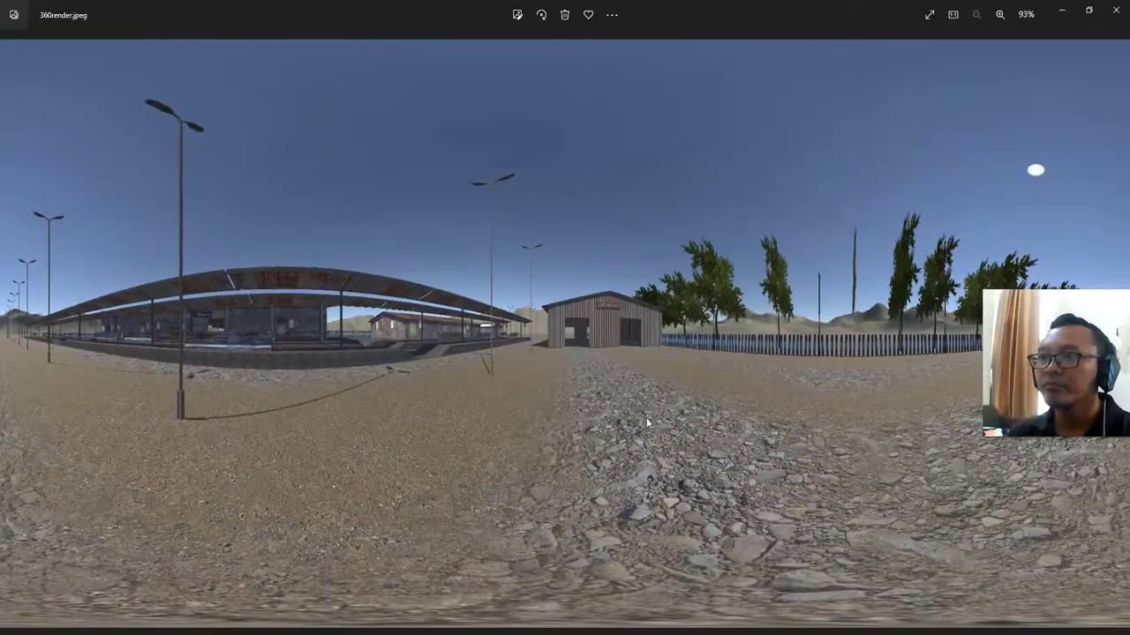
{"action": "scroll", "coordinate": [742, 348], "scroll_direction": "up", "scroll_amount": 5}
{"action": "mouse_move", "coordinate": [736, 373]}
{"action": "left_mouse_down"}
{"action": "mouse_move", "coordinate": [600, 415]}
{"action": "mouse_move", "coordinate": [536, 421]}
{"action": "left_mouse_up"}
- Pan across the panorama to the platform canopy, then the tree line and fence
{"action": "mouse_move", "coordinate": [630, 391]}
{"action": "left_mouse_down"}
{"action": "mouse_move", "coordinate": [512, 428]}
{"action": "mouse_move", "coordinate": [605, 421]}
{"action": "mouse_move", "coordinate": [429, 414]}
{"action": "mouse_move", "coordinate": [863, 400]}
{"action": "mouse_move", "coordinate": [542, 383]}
{"action": "mouse_move", "coordinate": [450, 497]}
{"action": "left_mouse_up"}
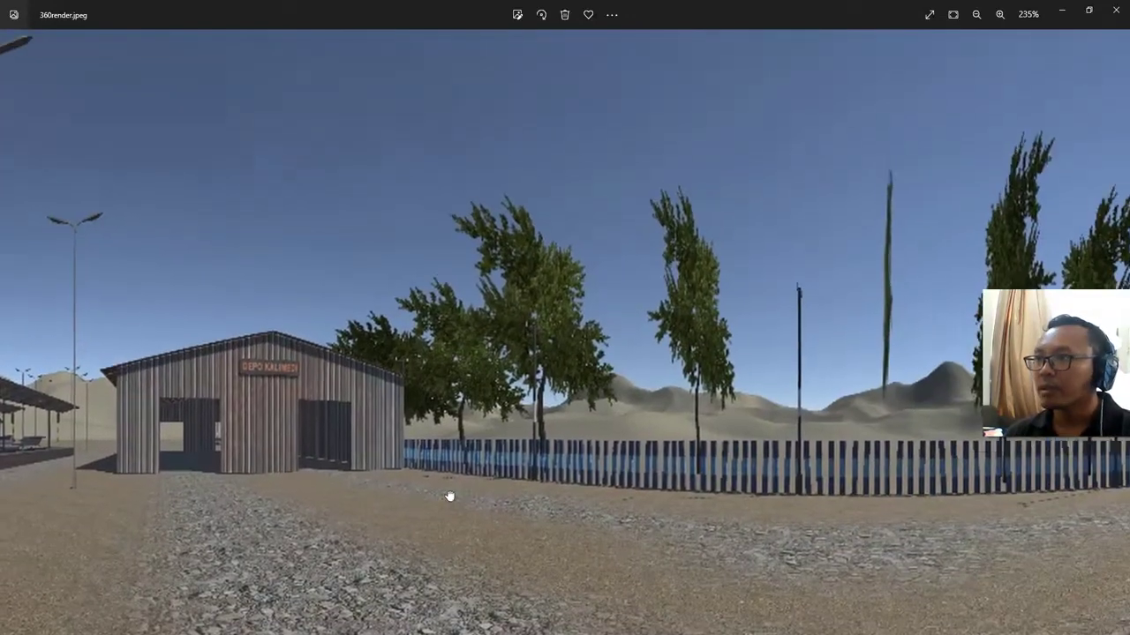
{"action": "mouse_move", "coordinate": [723, 390]}
{"action": "left_mouse_down"}
{"action": "mouse_move", "coordinate": [517, 335]}
{"action": "mouse_move", "coordinate": [506, 343]}
{"action": "left_mouse_up"}
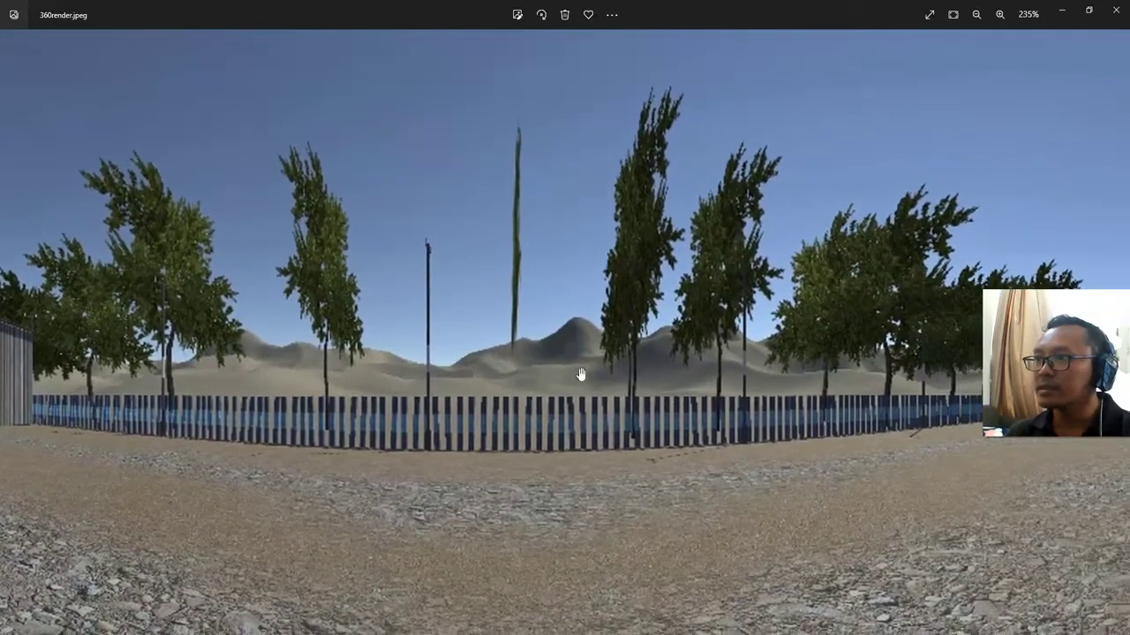
{"action": "mouse_move", "coordinate": [579, 373]}
{"action": "left_mouse_down"}
{"action": "mouse_move", "coordinate": [510, 415]}
{"action": "mouse_move", "coordinate": [595, 370]}
{"action": "left_mouse_up"}
{"action": "left_click_drag", "start_coordinate": [527, 406], "coordinate": [594, 457]}
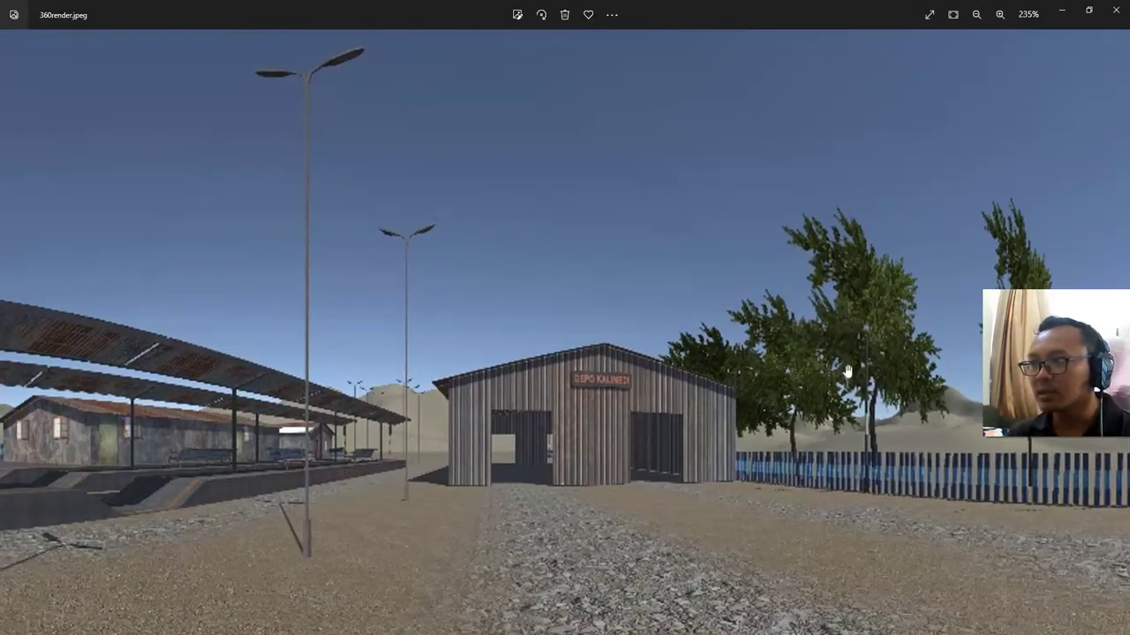
{"action": "left_click_drag", "start_coordinate": [838, 329], "coordinate": [569, 366]}
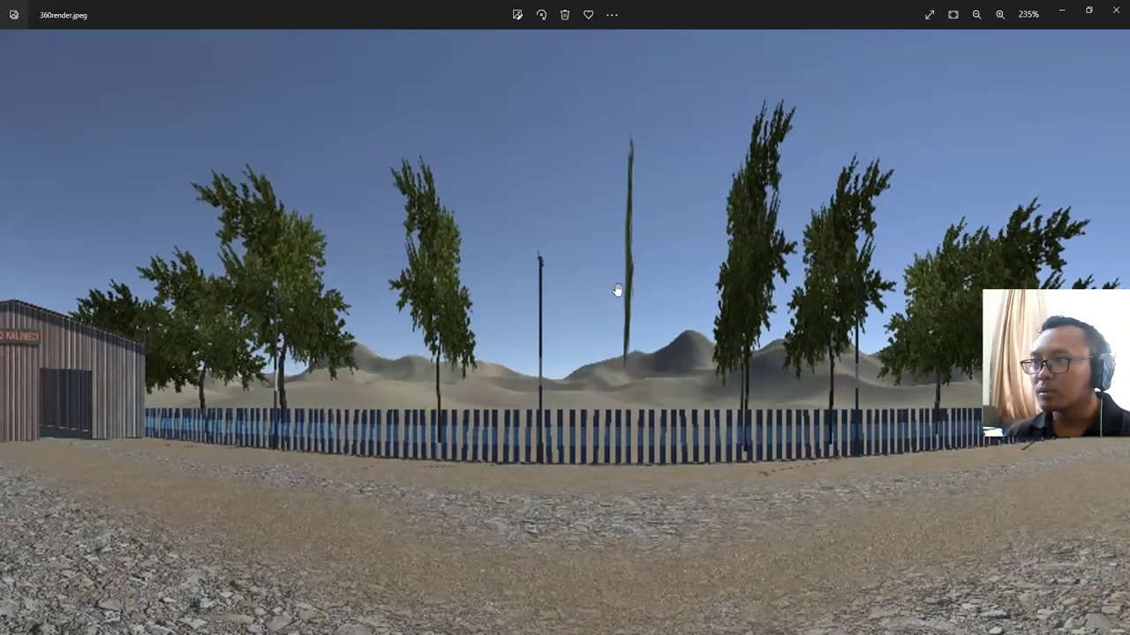
- Pan along the station platform and lamp posts, zooming out toward the trees and fence
{"action": "scroll", "coordinate": [618, 283], "scroll_direction": "up", "scroll_amount": 1}
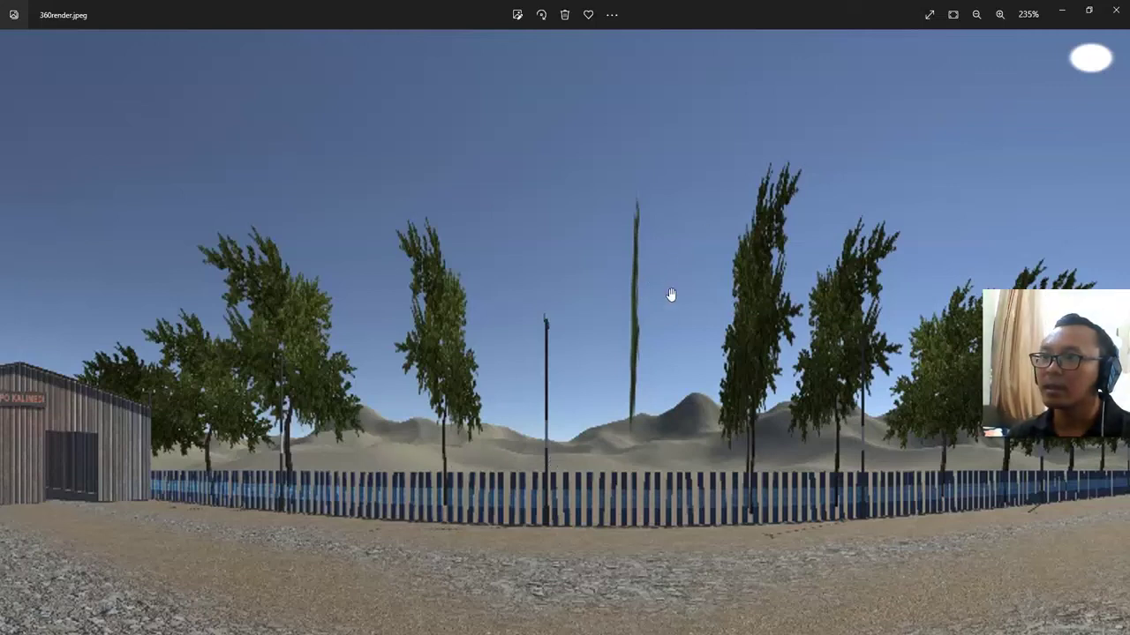
{"action": "left_click_drag", "start_coordinate": [374, 416], "coordinate": [976, 338]}
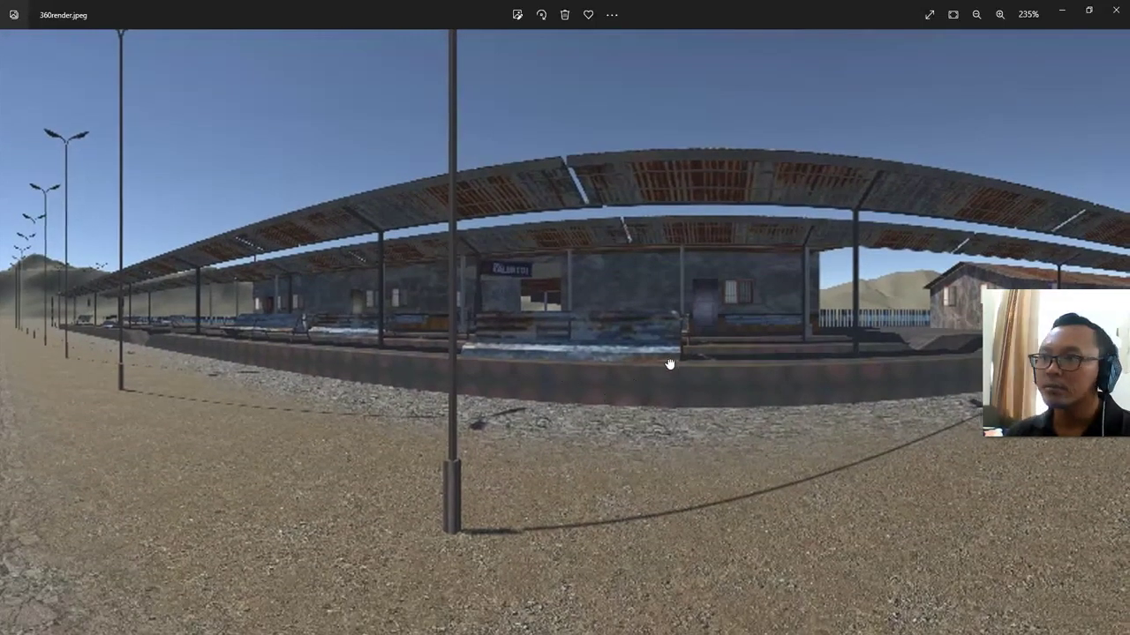
{"action": "left_click_drag", "start_coordinate": [835, 363], "coordinate": [248, 392]}
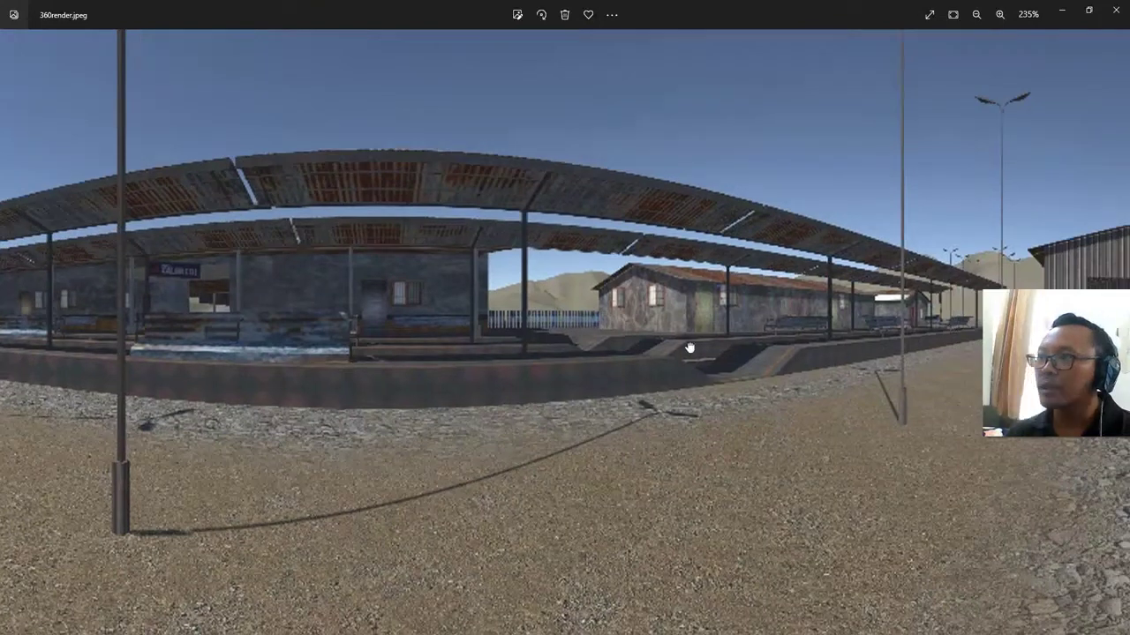
{"action": "scroll", "coordinate": [630, 432], "scroll_direction": "down", "scroll_amount": 3}
{"action": "scroll", "coordinate": [565, 456], "scroll_direction": "down", "scroll_amount": 2}
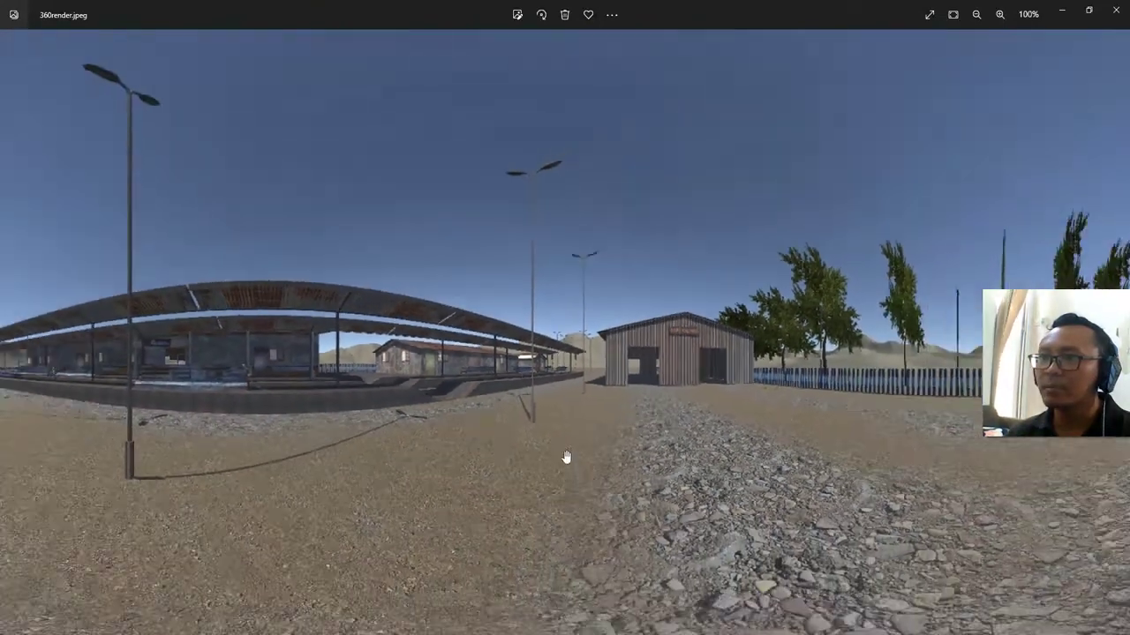
{"action": "scroll", "coordinate": [768, 403], "scroll_direction": "down", "scroll_amount": 2}
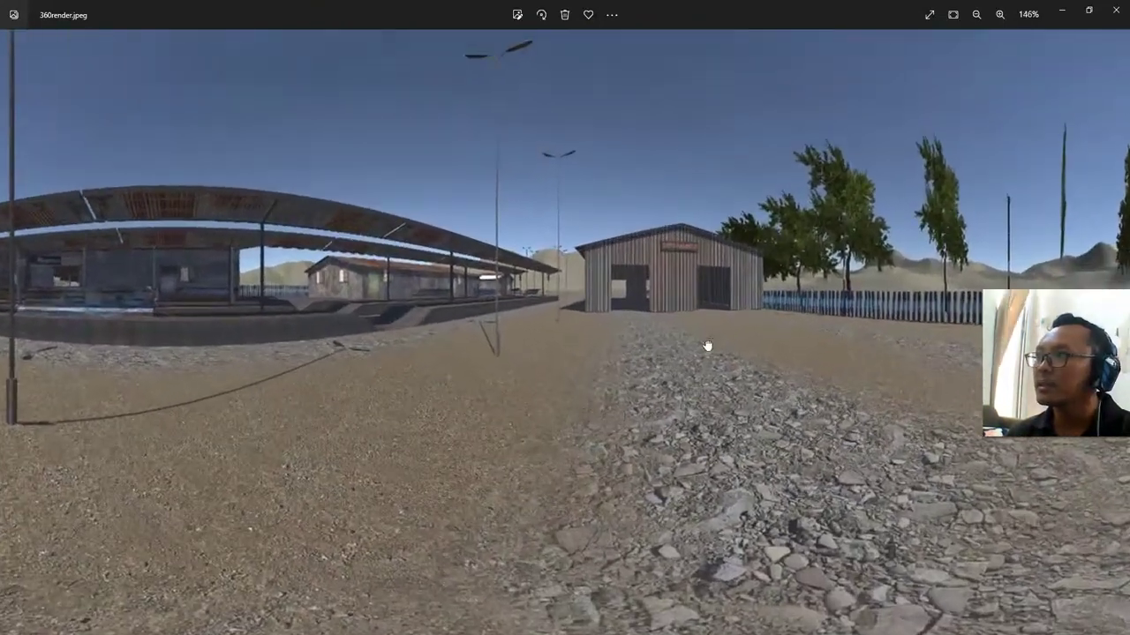
{"action": "left_click_drag", "start_coordinate": [586, 459], "coordinate": [415, 441]}
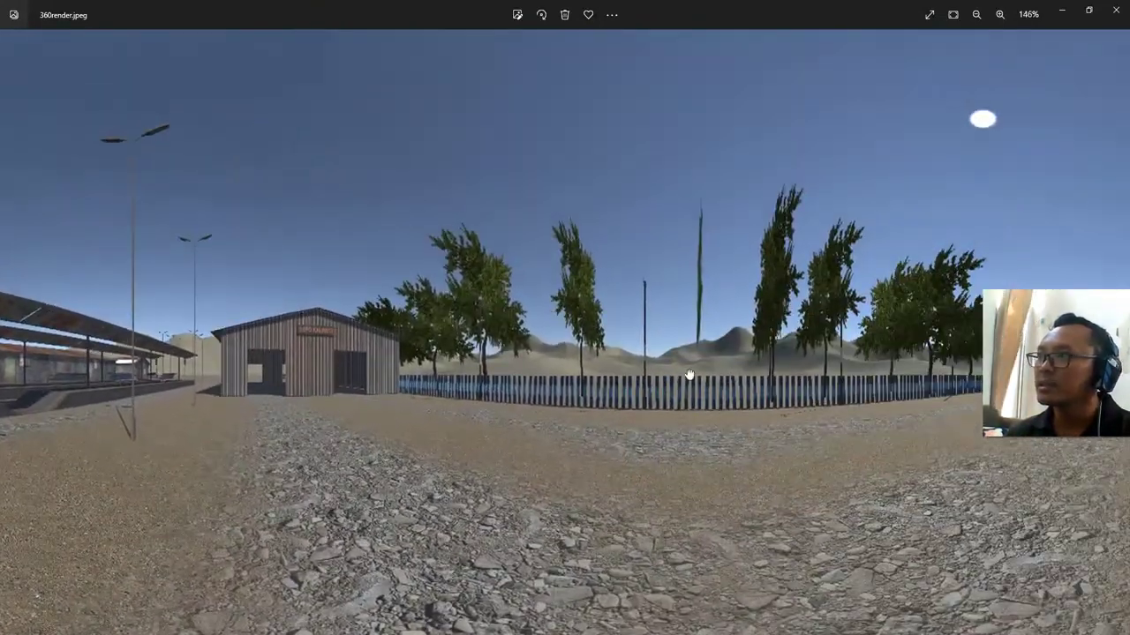
{"action": "scroll", "coordinate": [415, 442], "scroll_direction": "down", "scroll_amount": 1}
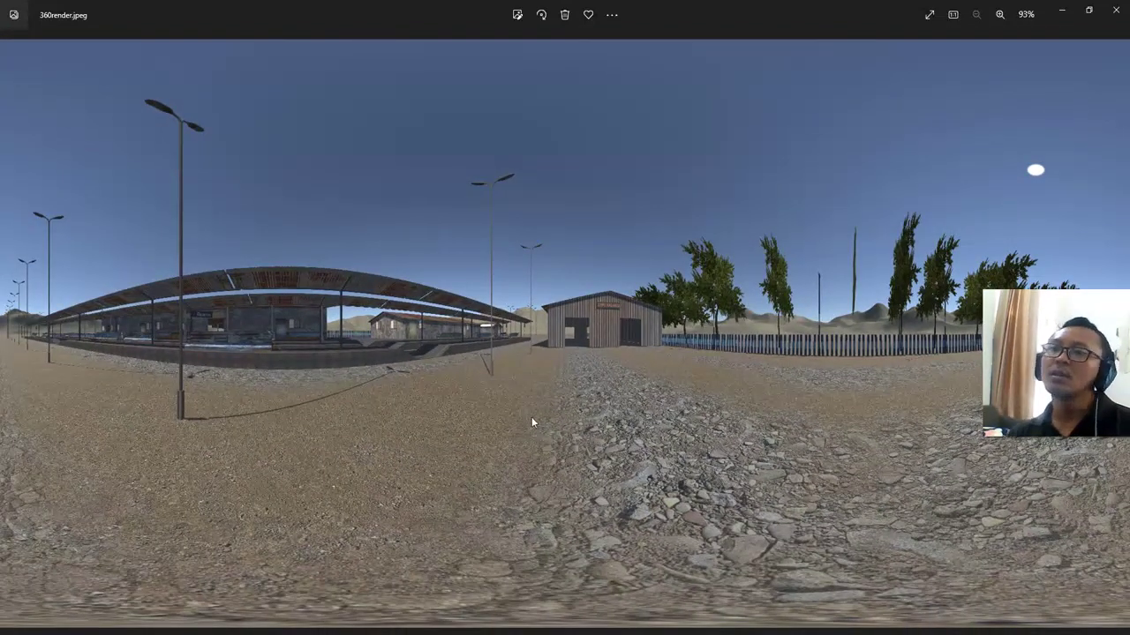
- Zoom in close on the station platform and lamp posts
{"action": "scroll", "coordinate": [472, 396], "scroll_direction": "up", "scroll_amount": 1}
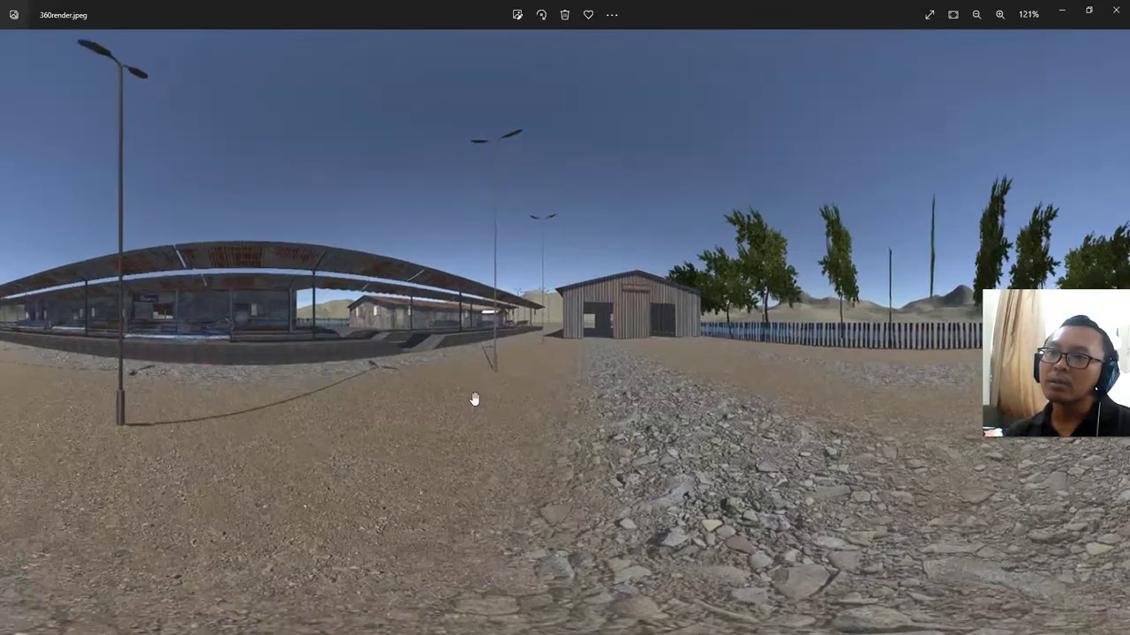
{"action": "scroll", "coordinate": [365, 408], "scroll_direction": "up", "scroll_amount": 2}
{"action": "scroll", "coordinate": [468, 454], "scroll_direction": "up", "scroll_amount": 1}
{"action": "scroll", "coordinate": [410, 453], "scroll_direction": "up", "scroll_amount": 1}
{"action": "left_click_drag", "start_coordinate": [409, 454], "coordinate": [693, 450]}
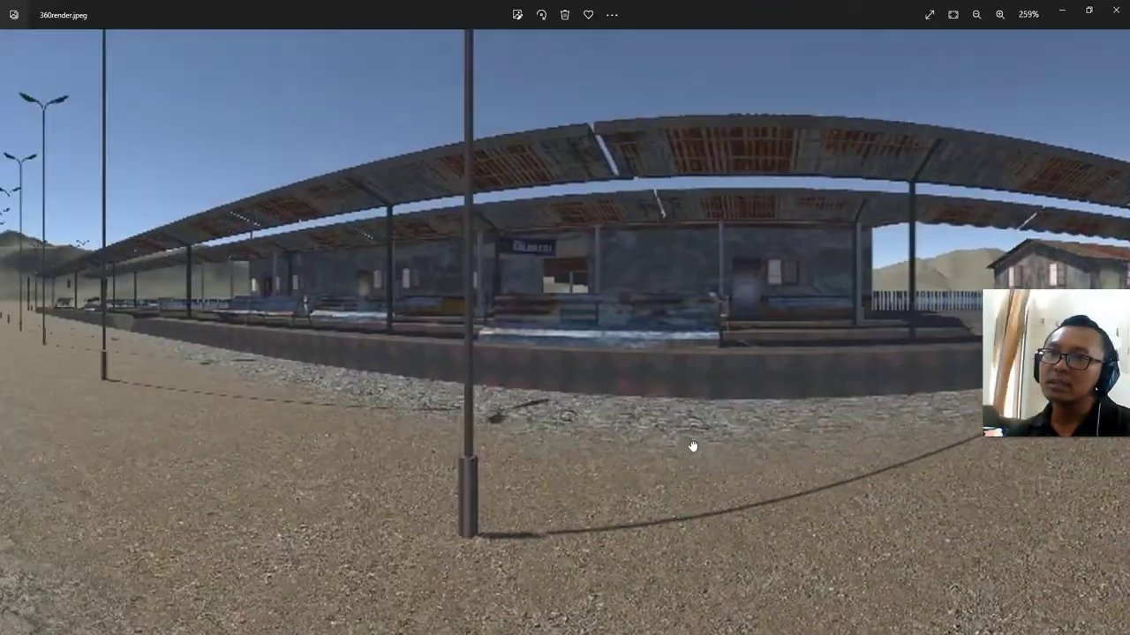
{"action": "scroll", "coordinate": [423, 411], "scroll_direction": "up", "scroll_amount": 1}
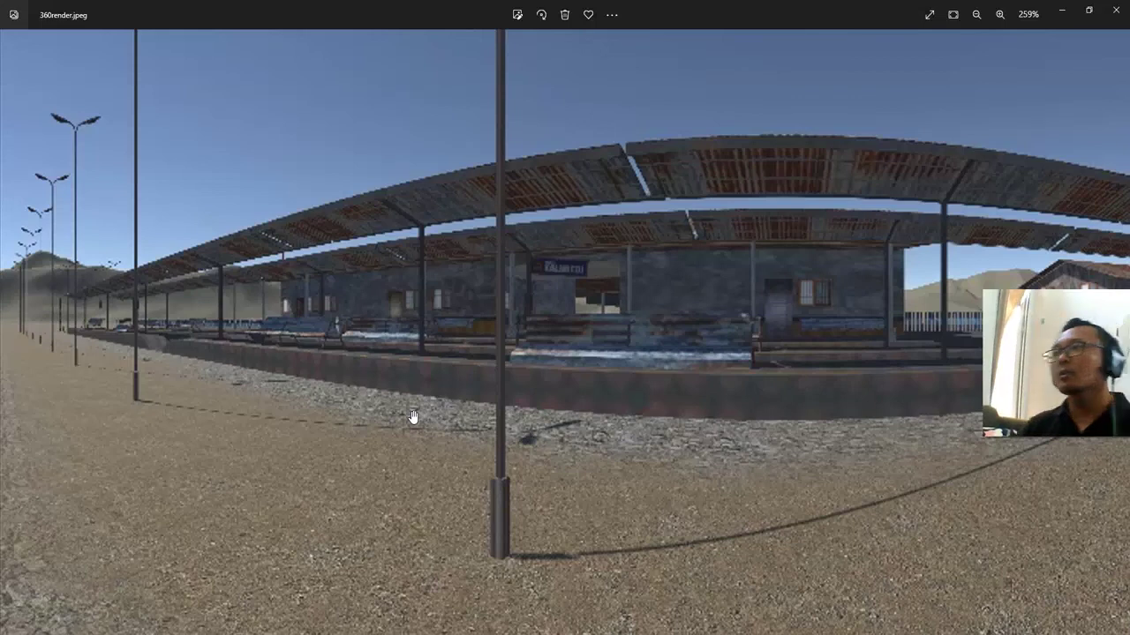